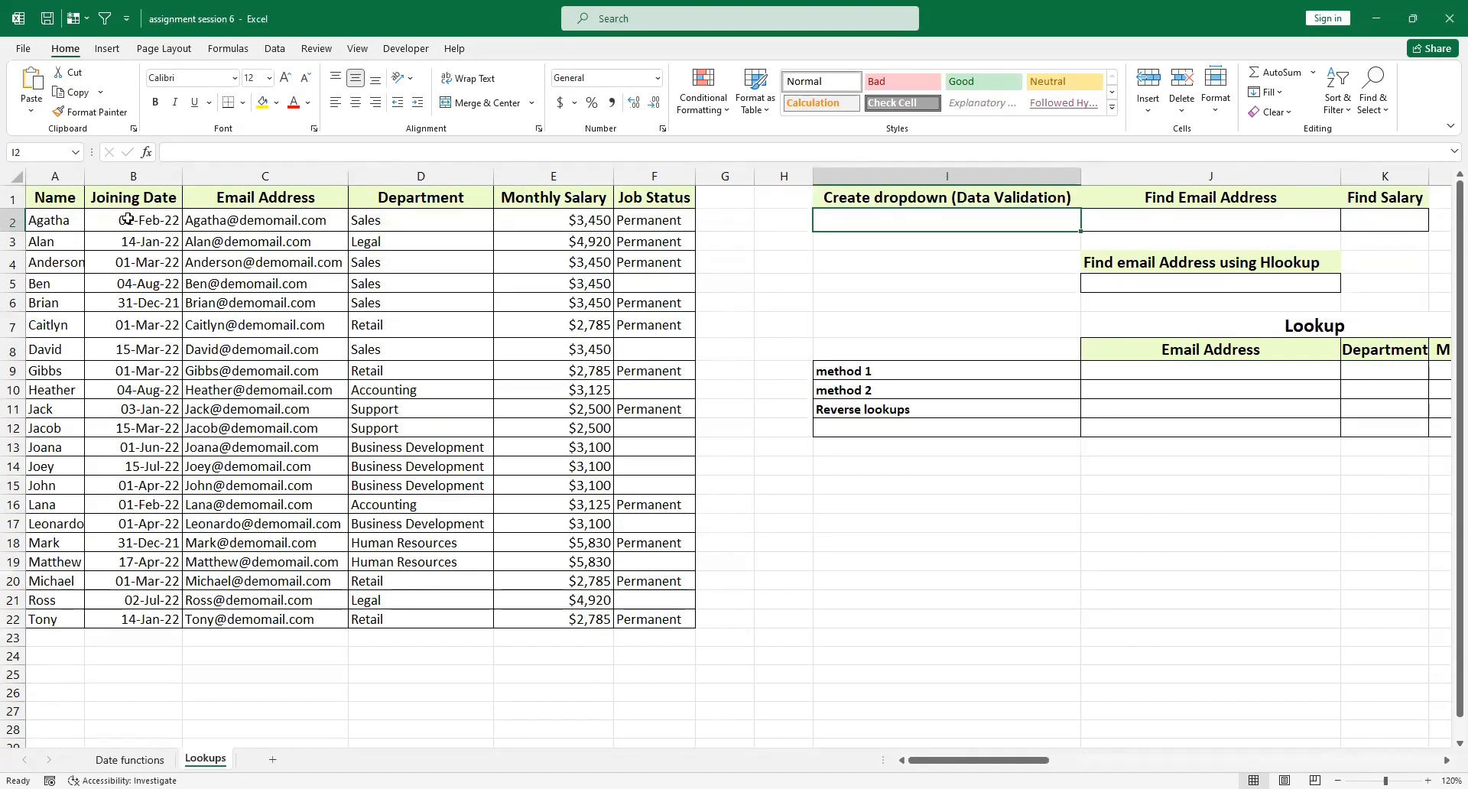
Step: Add filter controls to the header row of the employee table in columns A to F
click(68, 226)
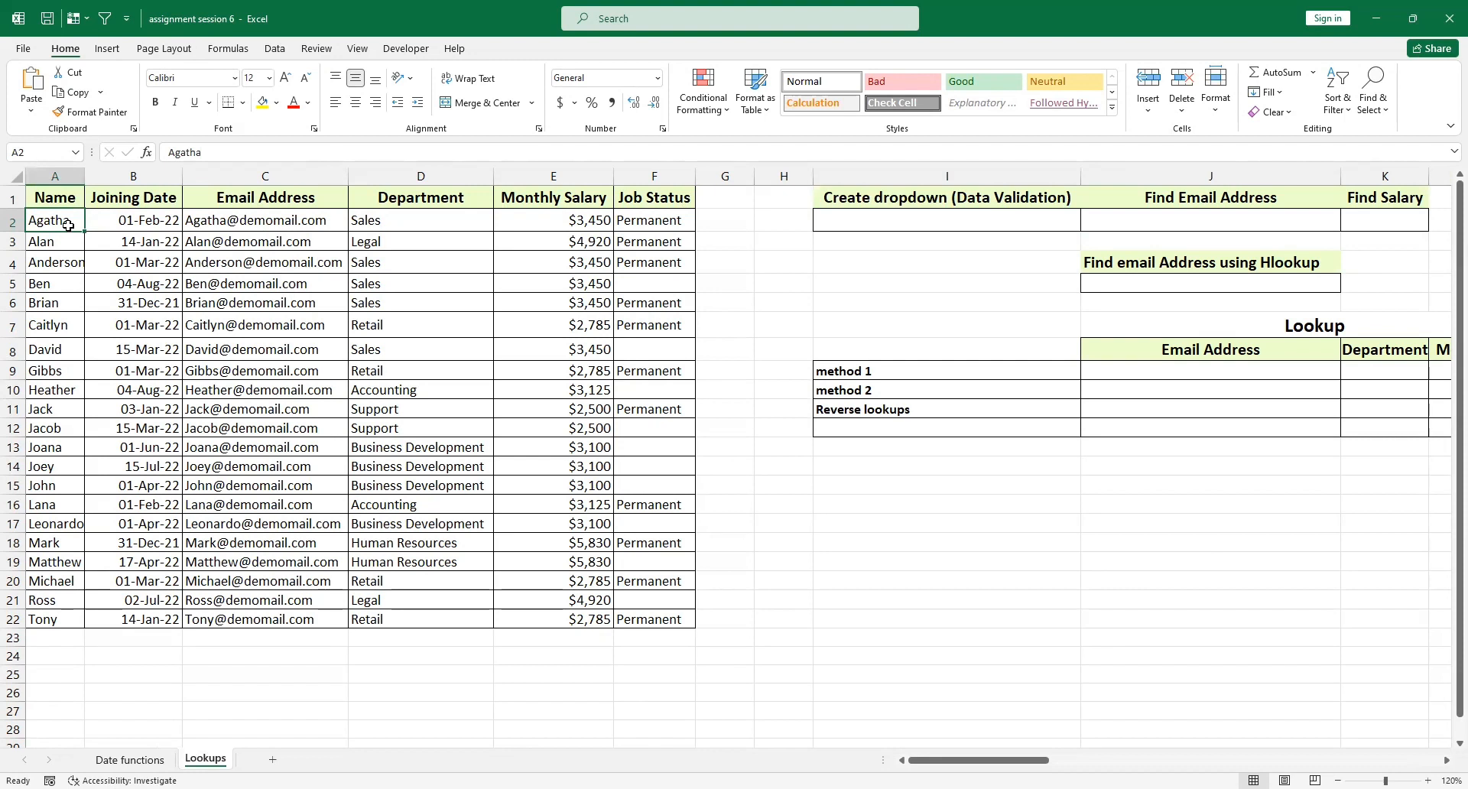
click(275, 49)
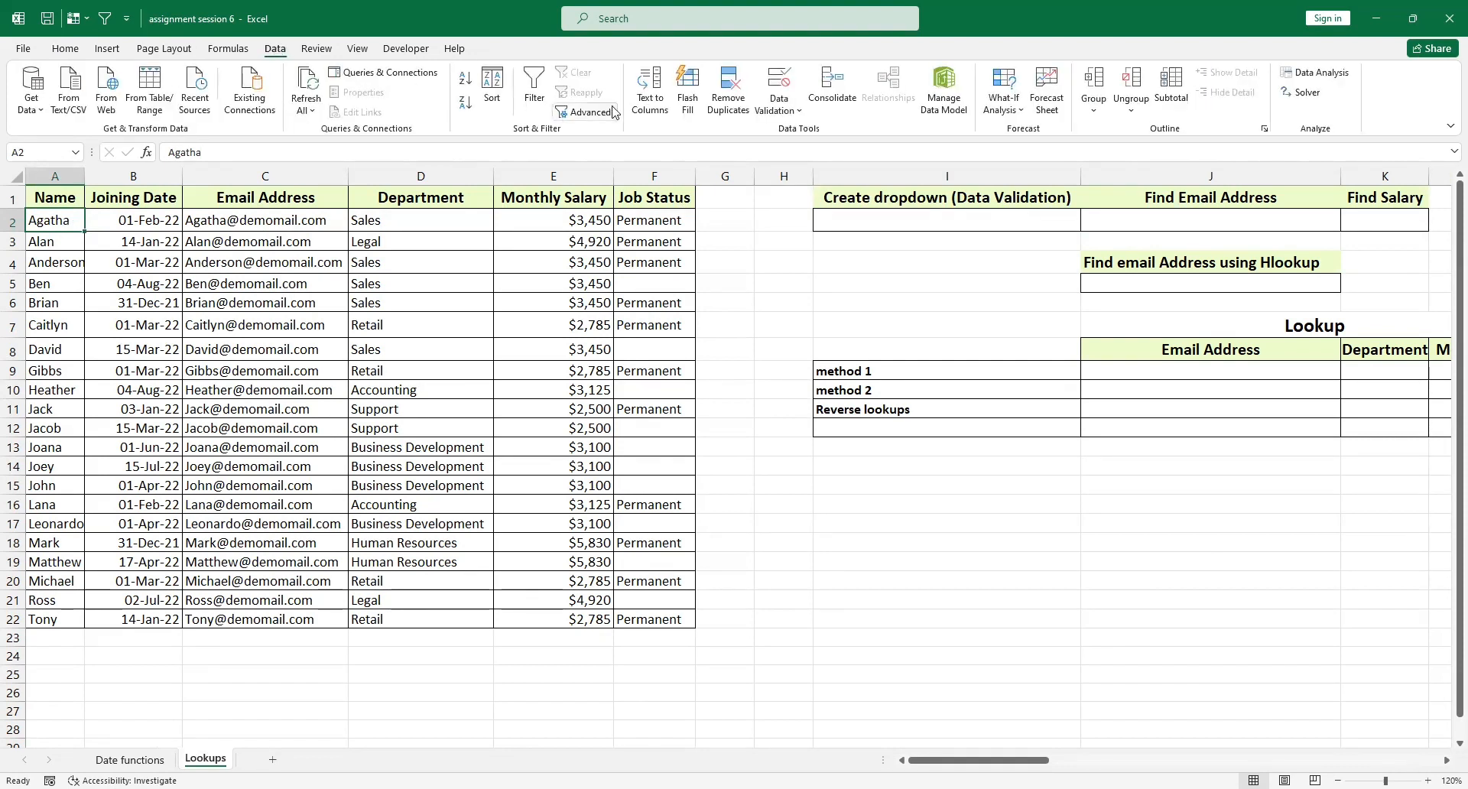
click(535, 89)
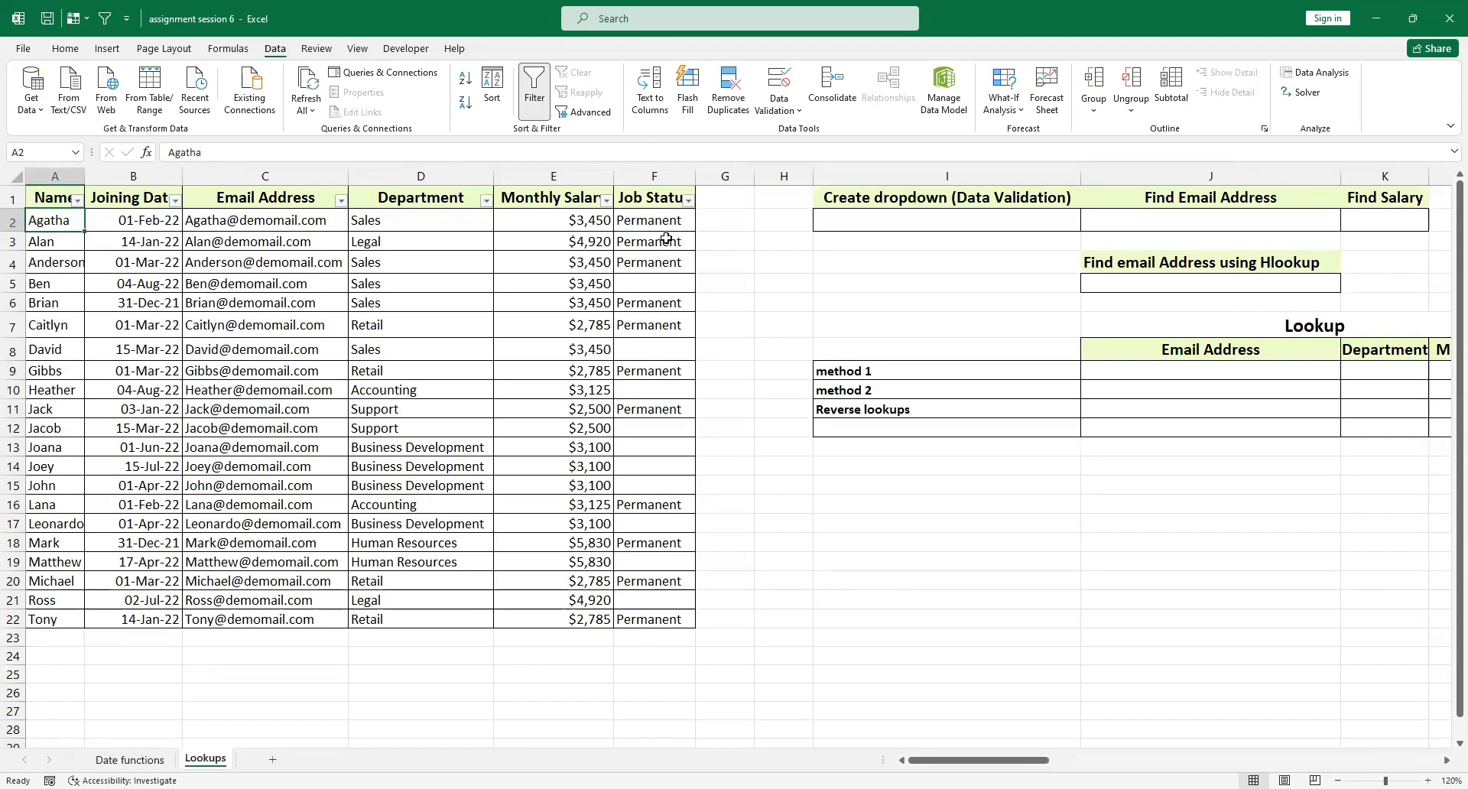
Step: Filter the Job Status column to Permanent only, excluding blanks
click(689, 200)
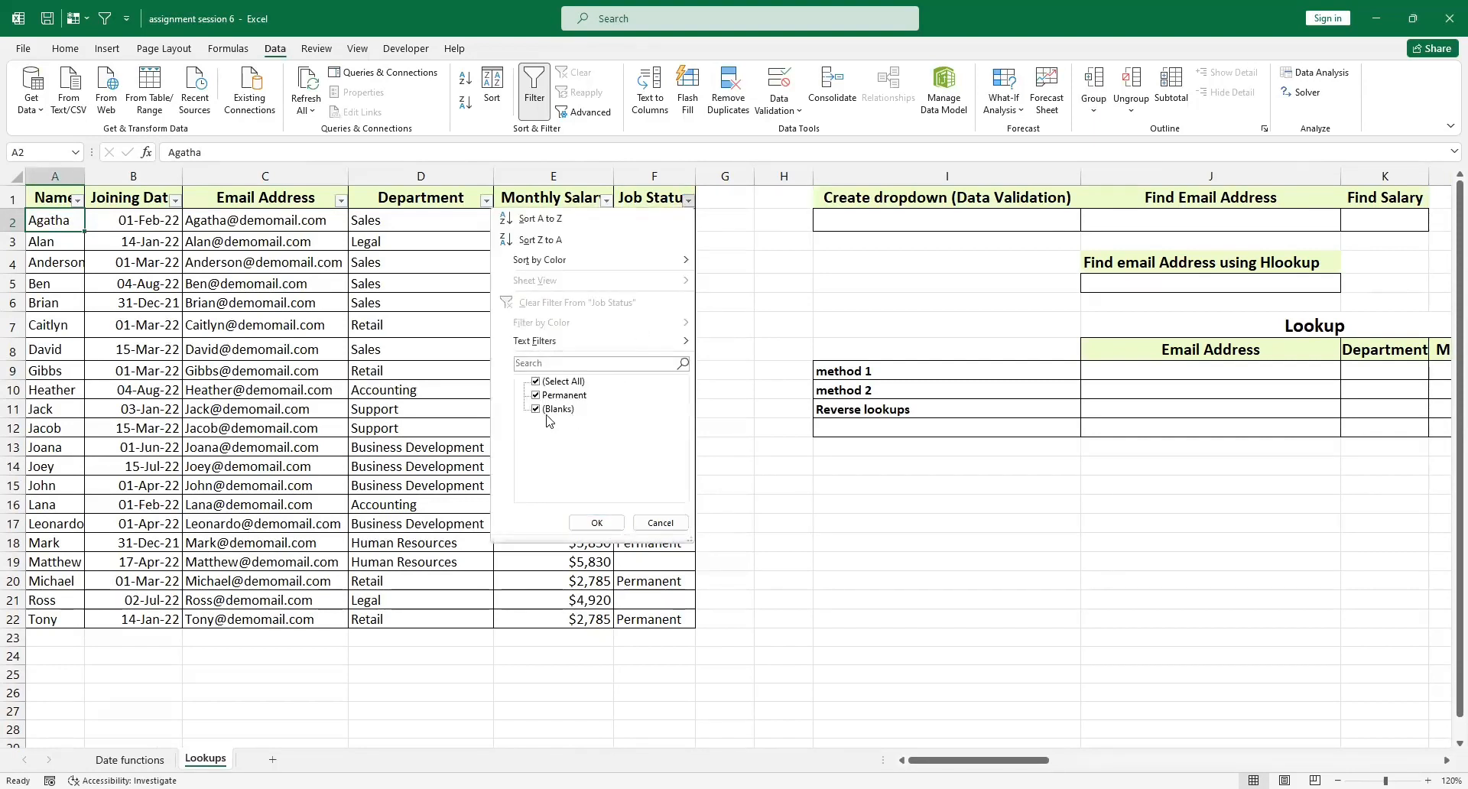
click(536, 411)
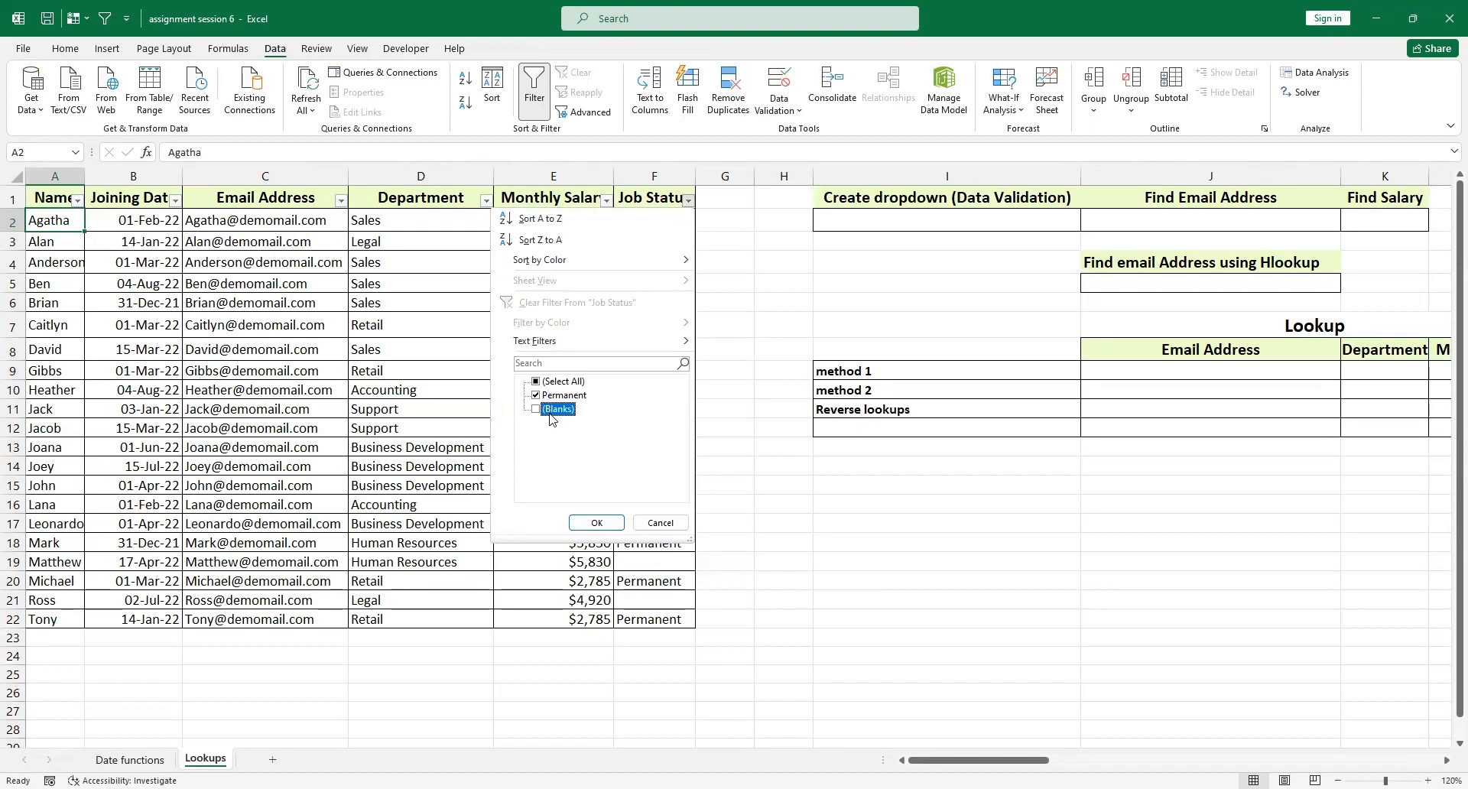
click(598, 524)
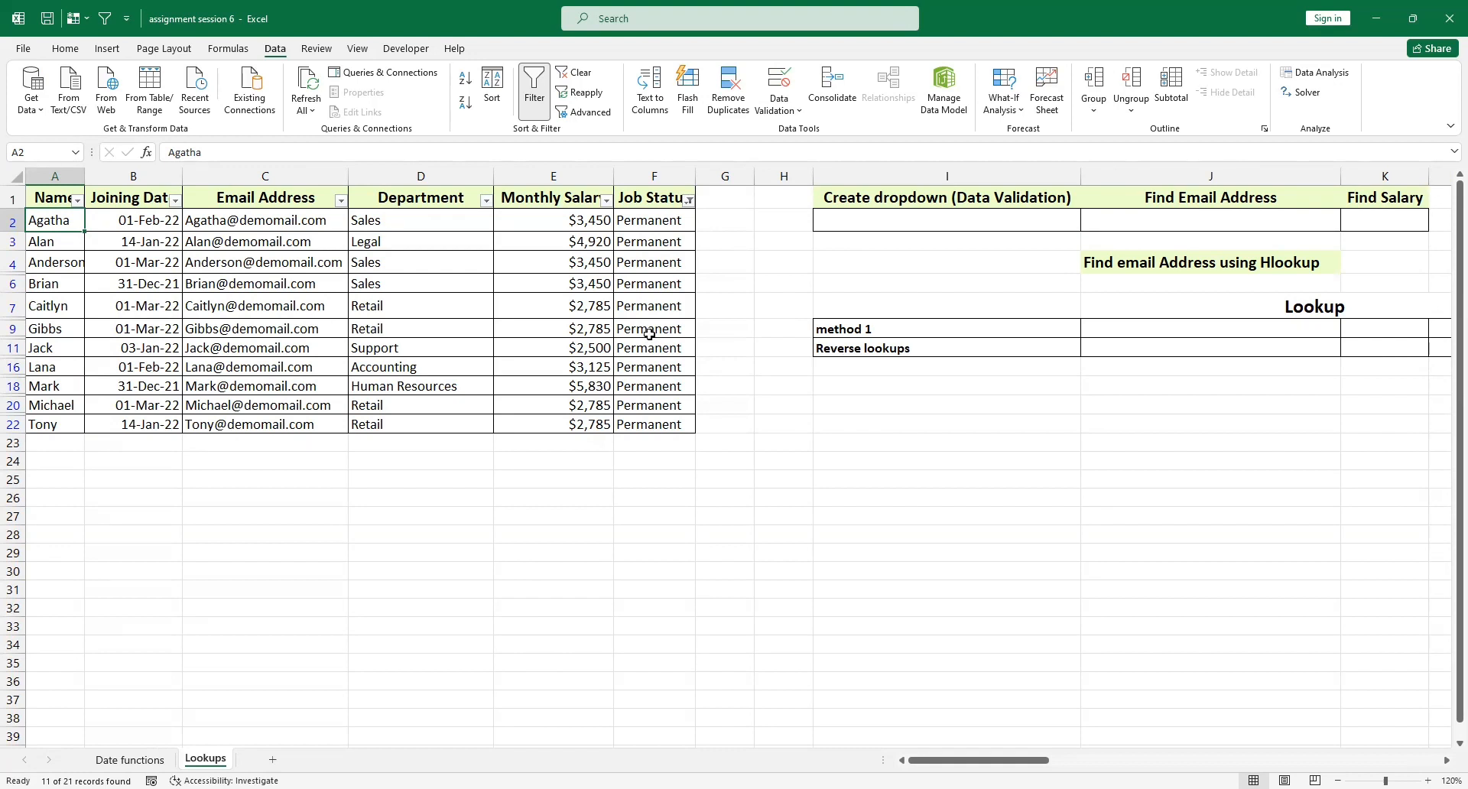
Step: Reset the Job Status filter to include all values
click(689, 201)
click(552, 380)
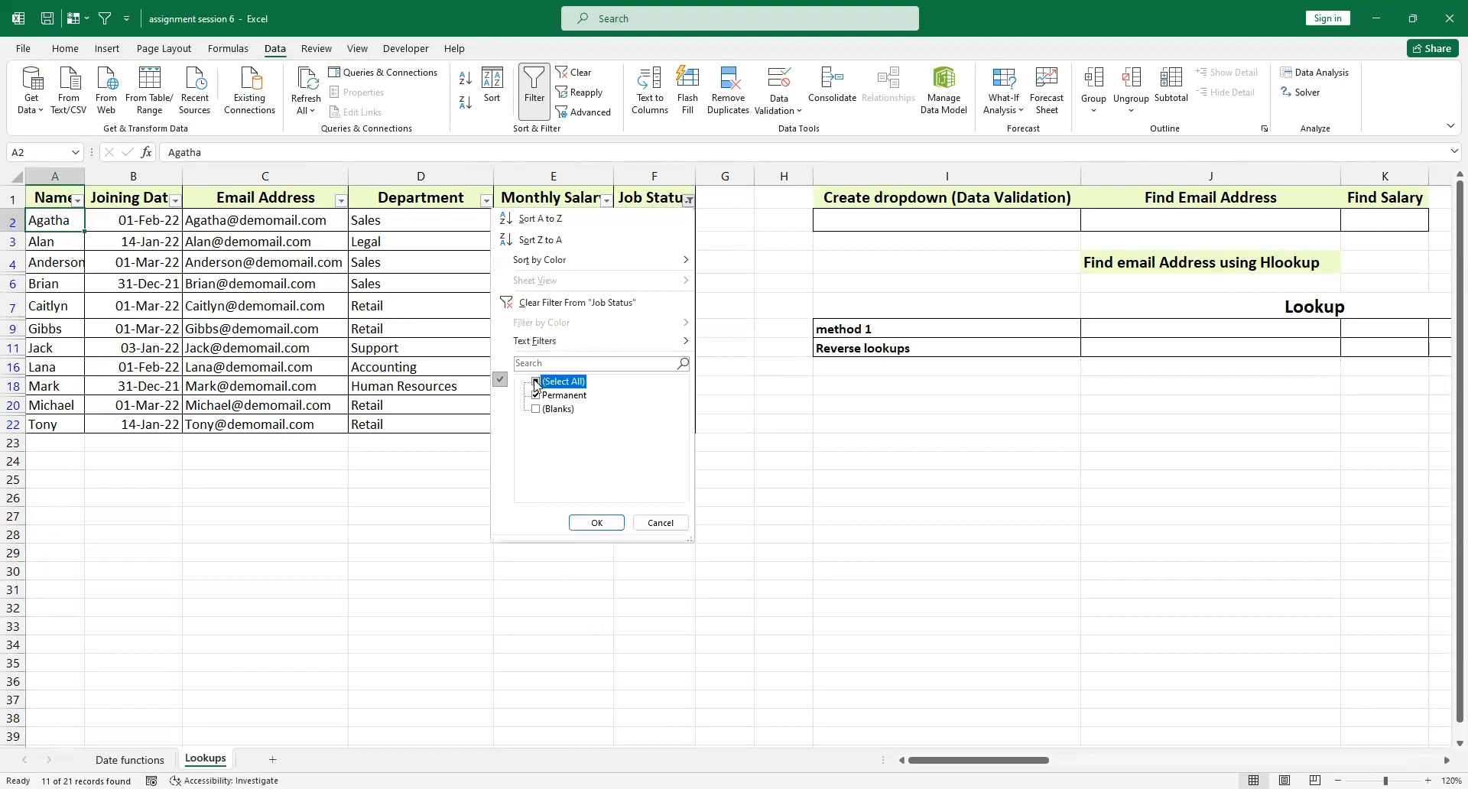
click(595, 526)
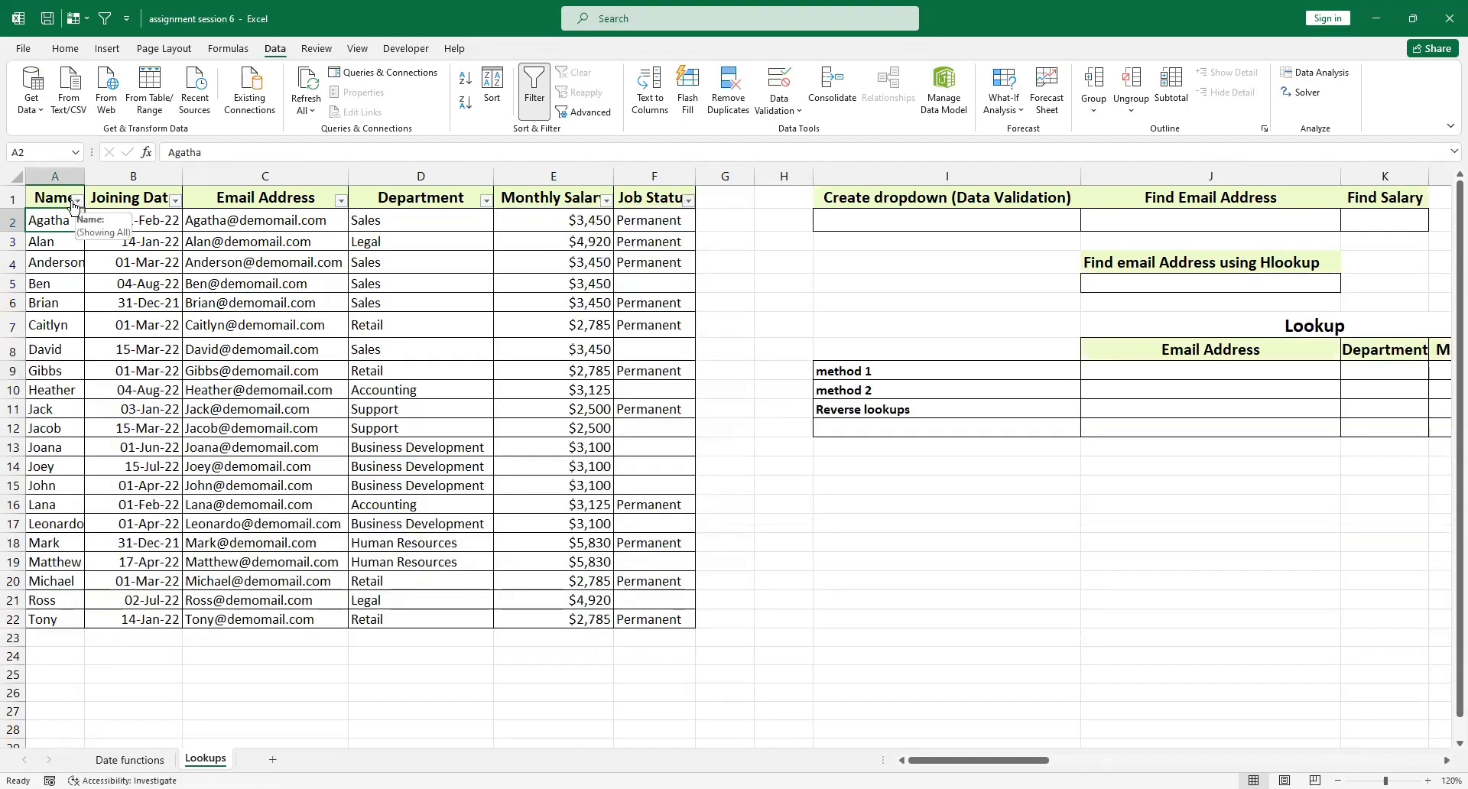
Step: Filter the Name column to only the employee listed in row 4
click(76, 200)
click(82, 384)
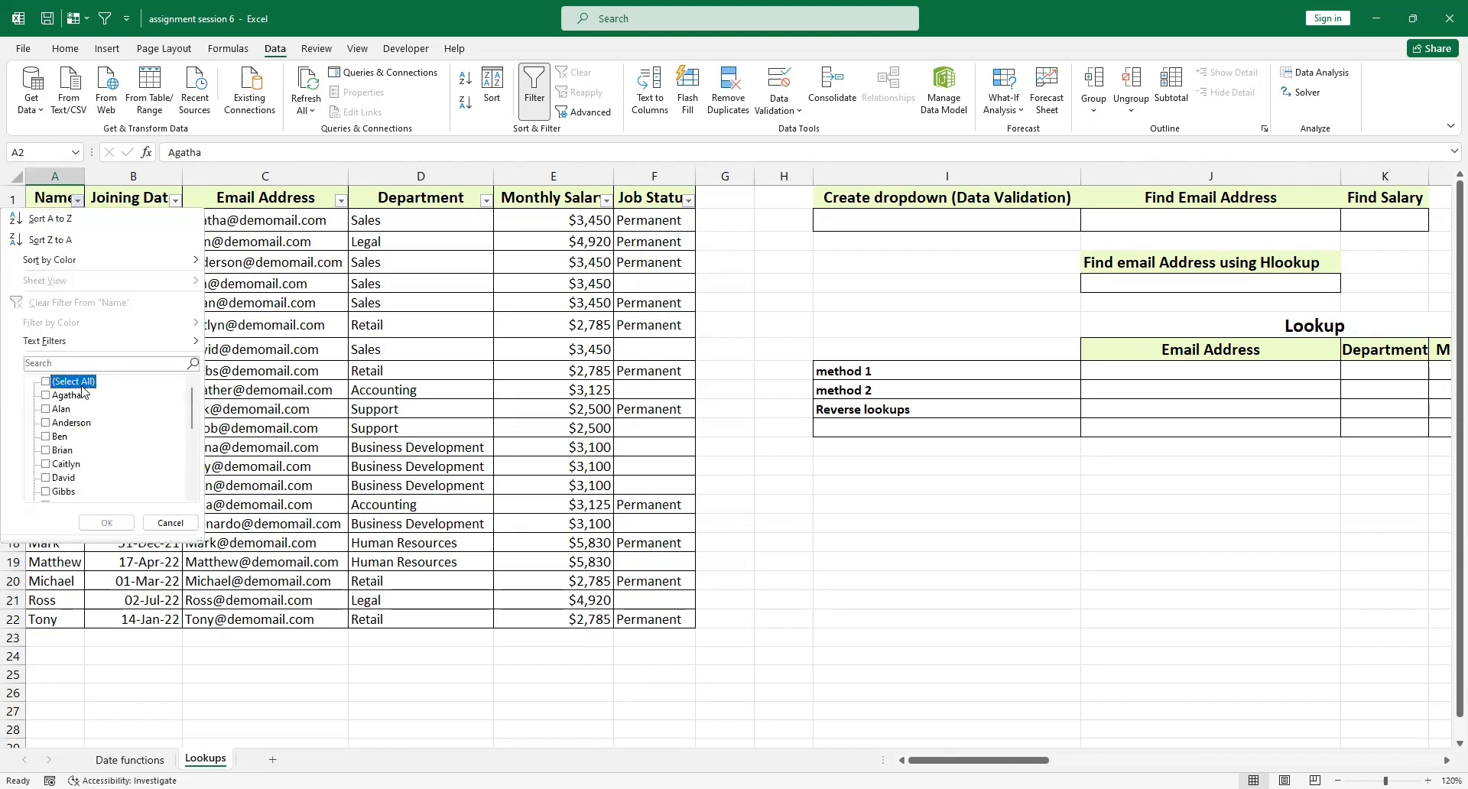
click(65, 426)
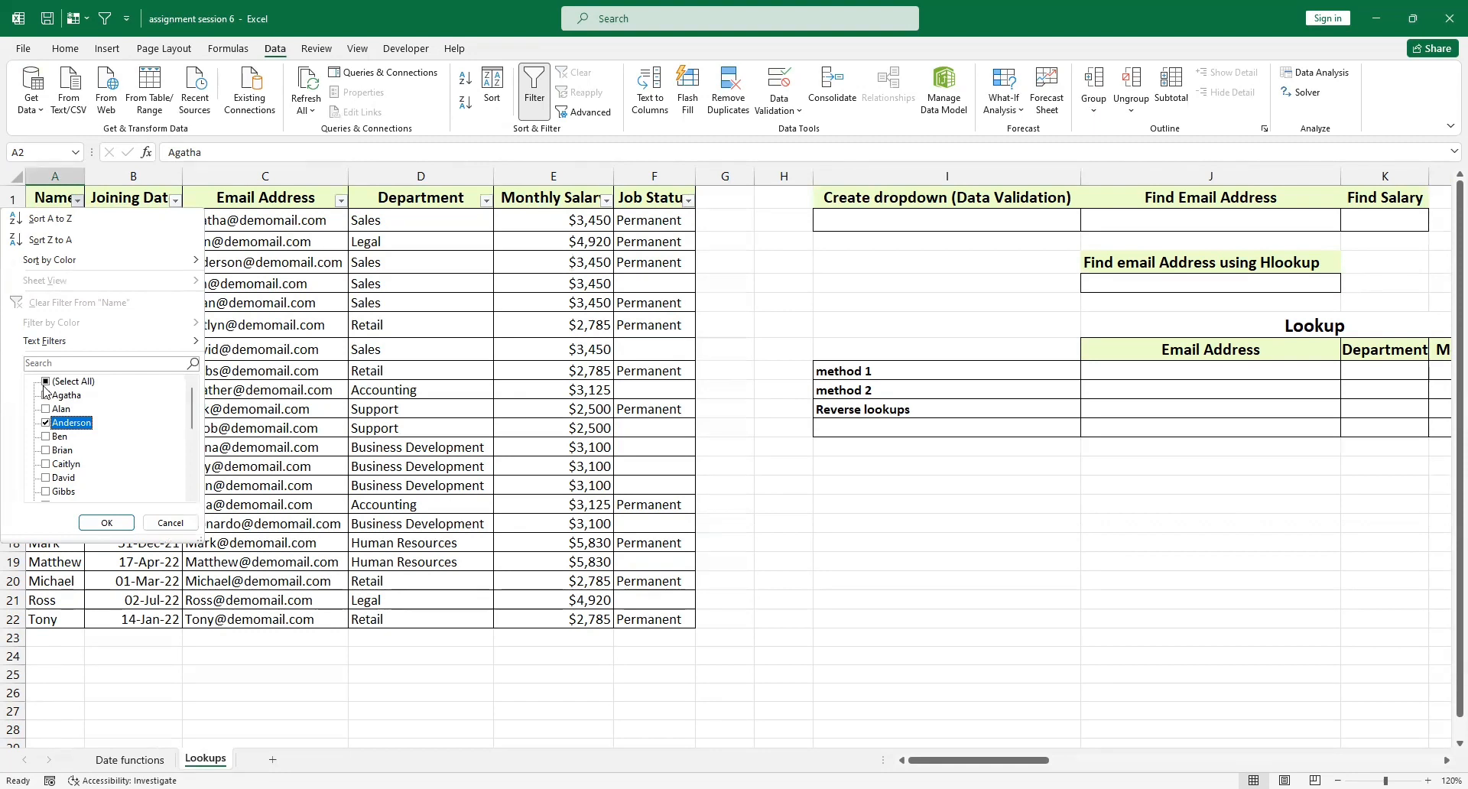
click(106, 524)
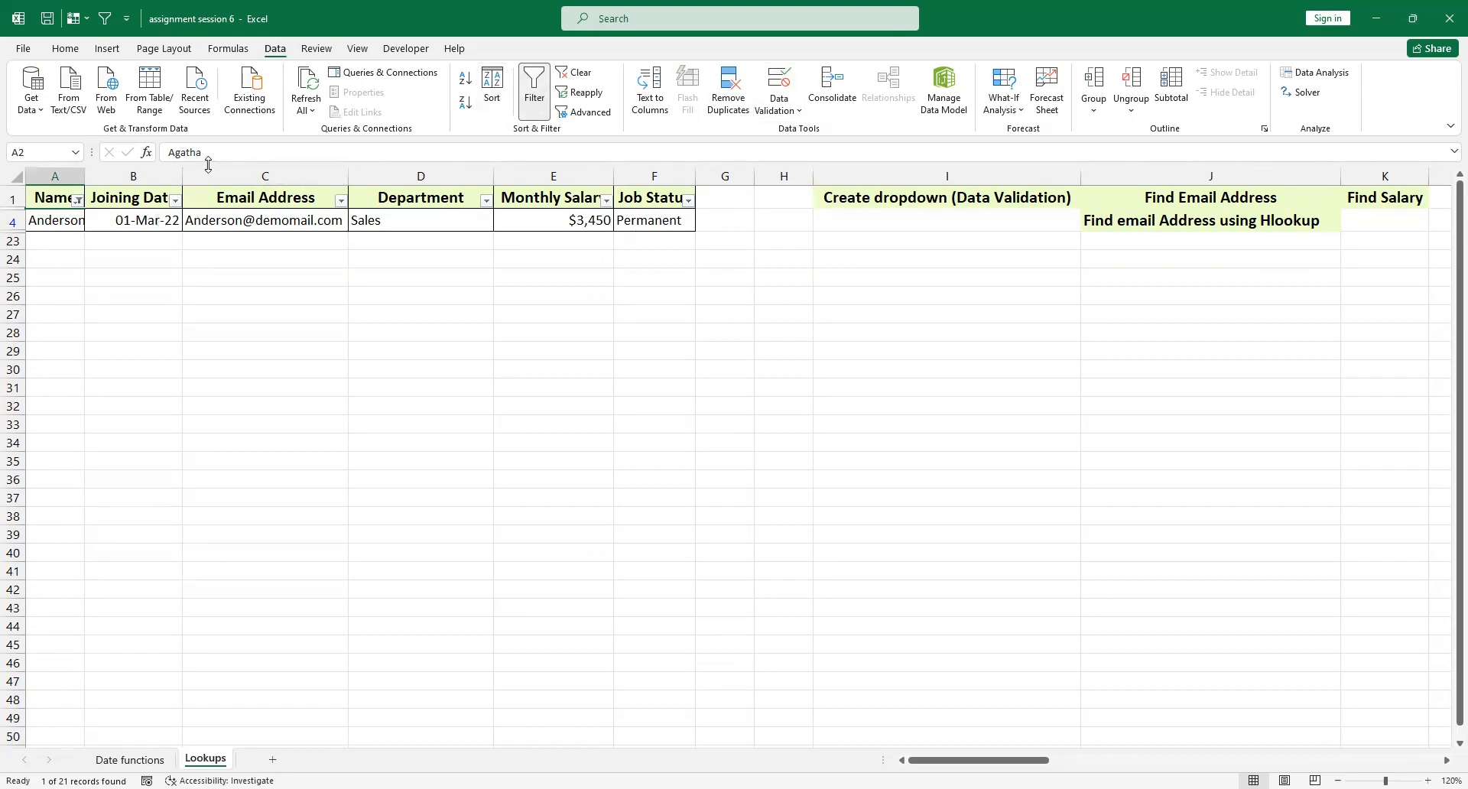
Step: Reset the Name filter to include every employee
click(78, 202)
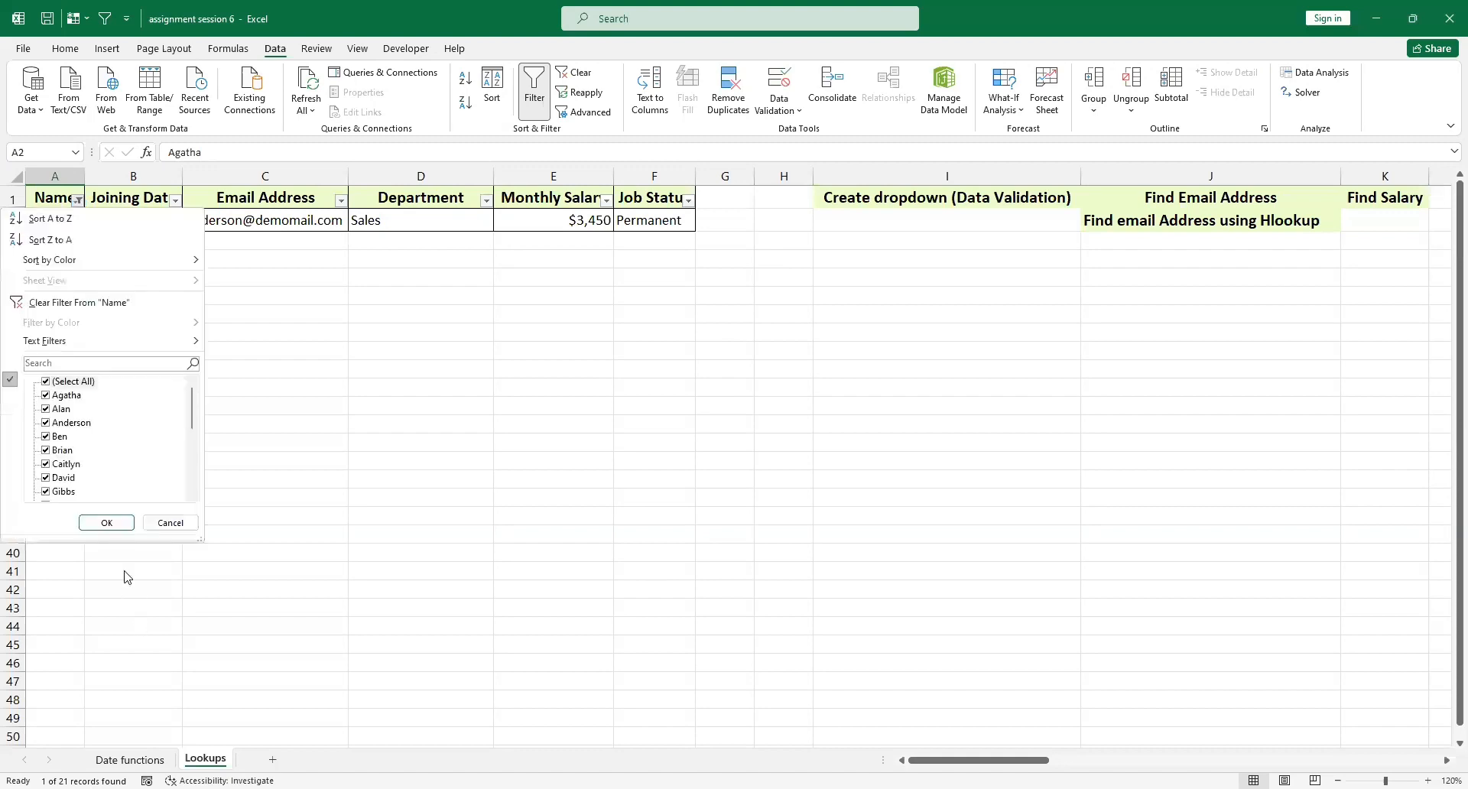
click(106, 523)
scroll(767, 441, left, 1)
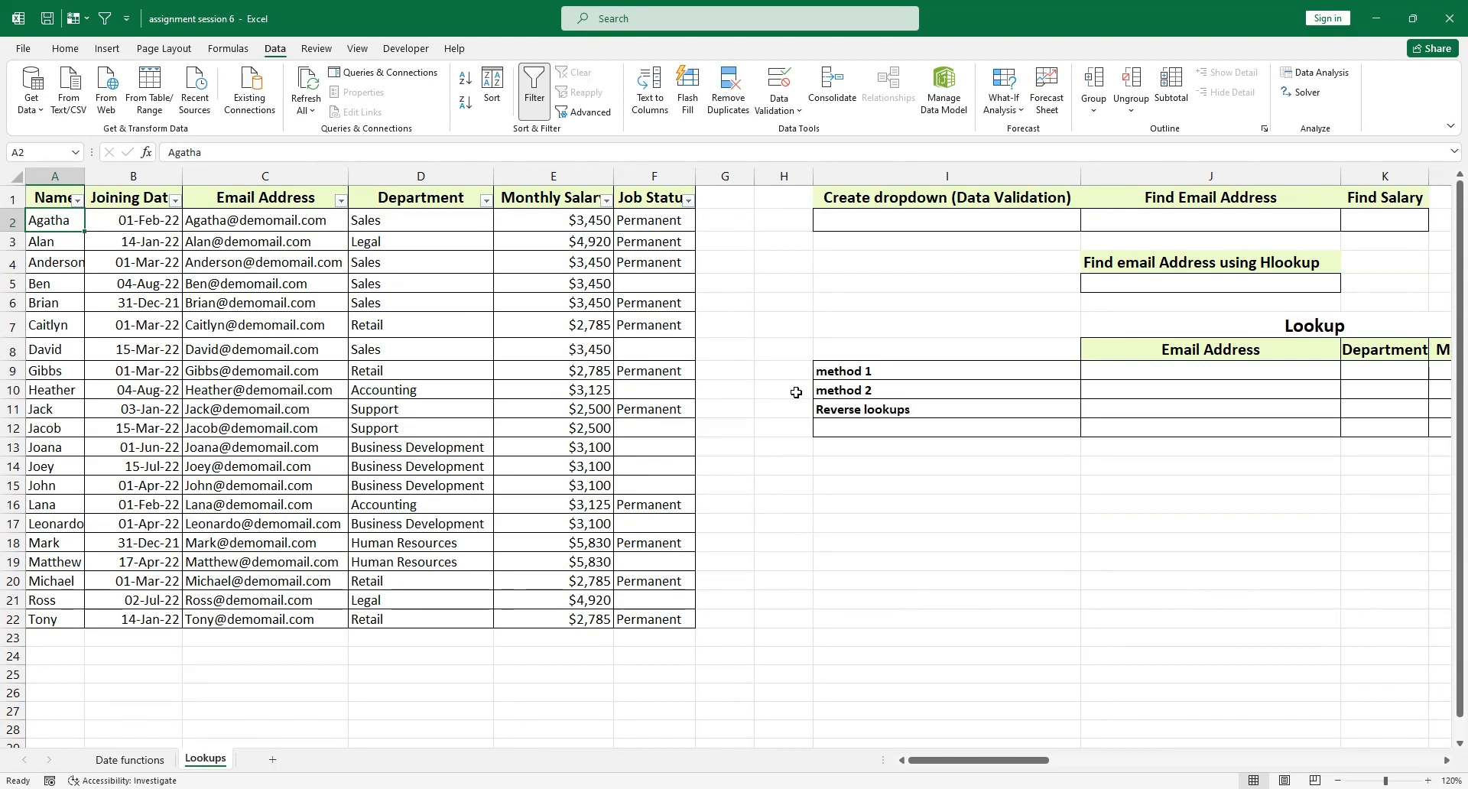
Step: Create a data validation dropdown in cell I2 that allows a List with the source =$A$2:$A$22
click(901, 217)
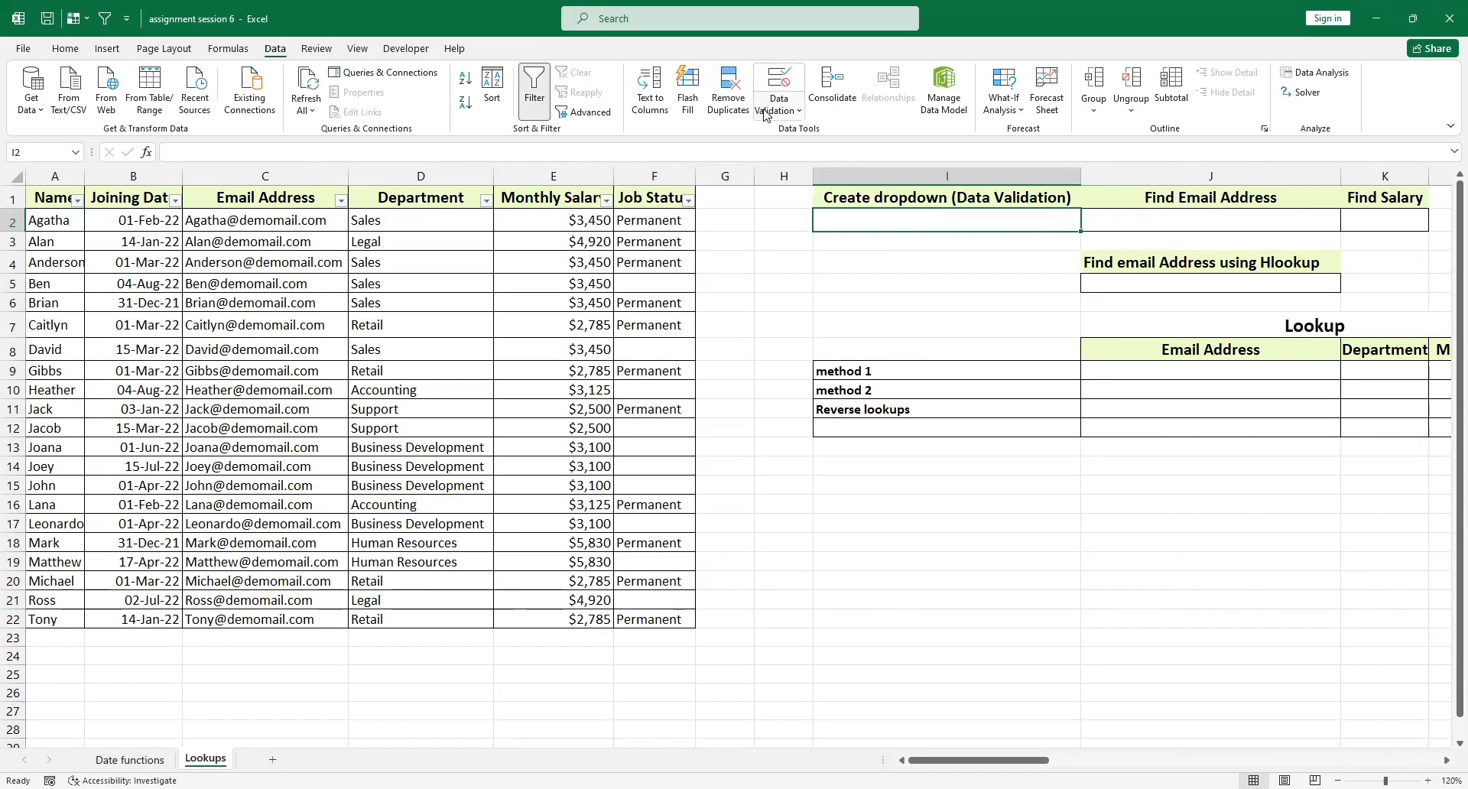
click(776, 80)
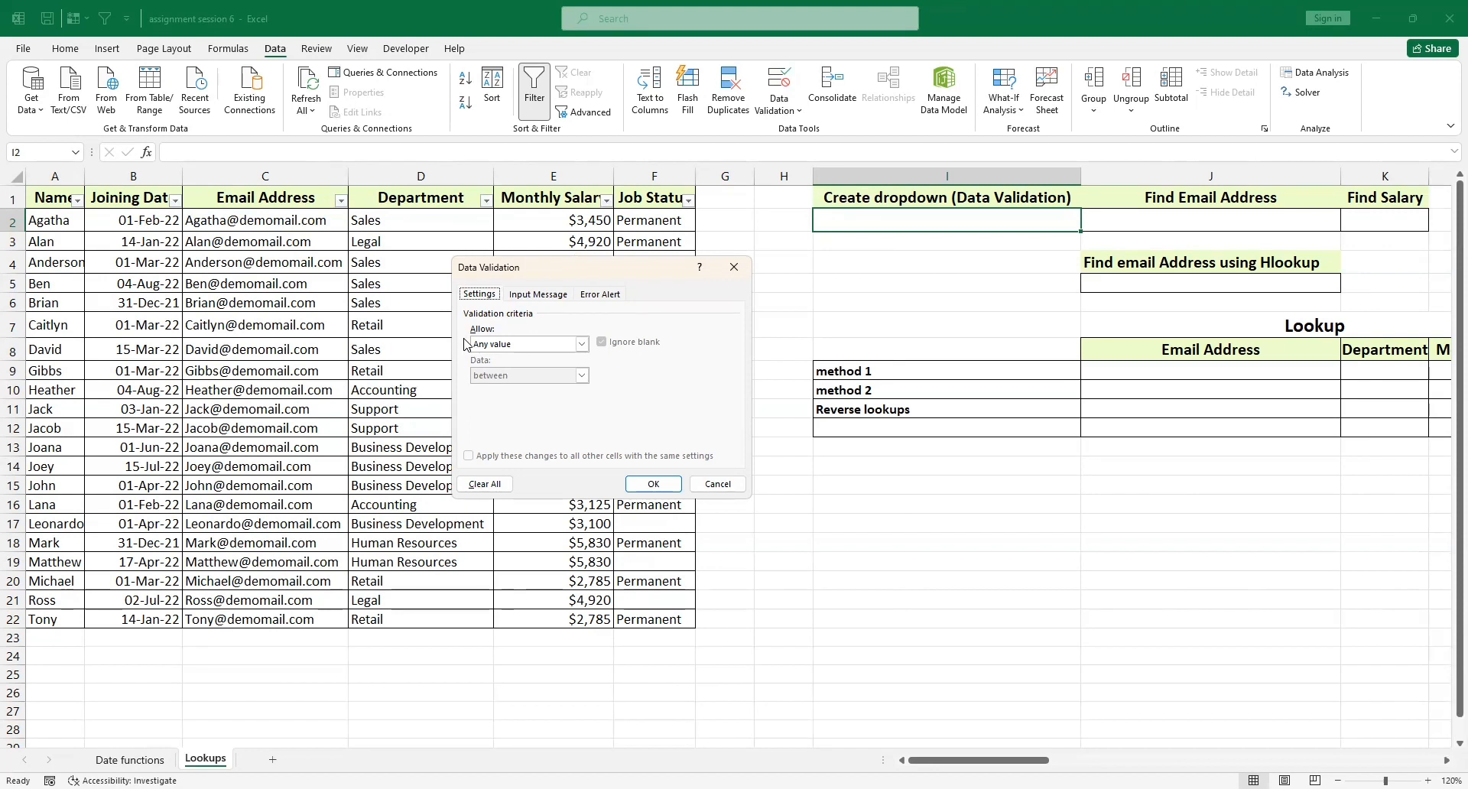
click(582, 344)
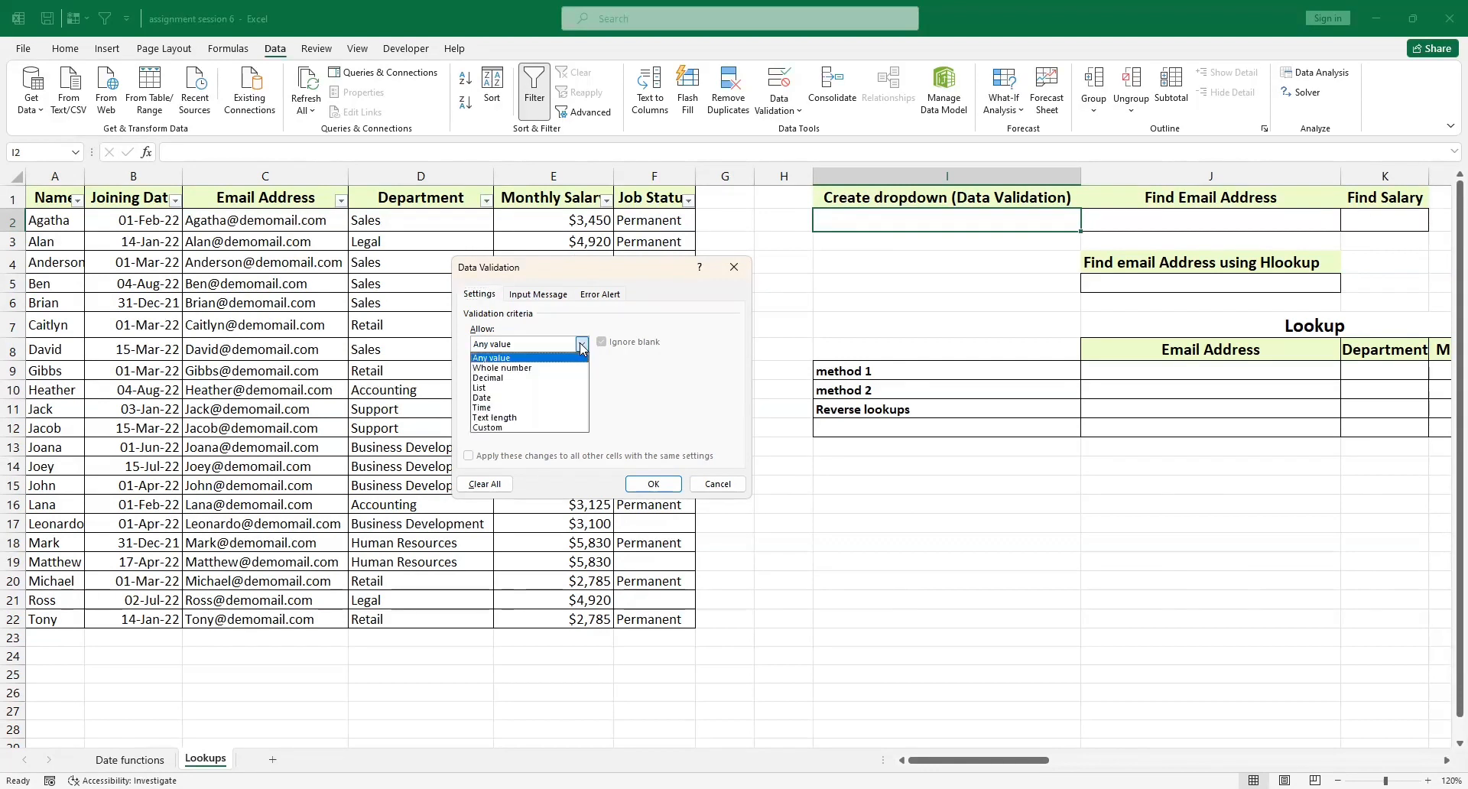
click(485, 387)
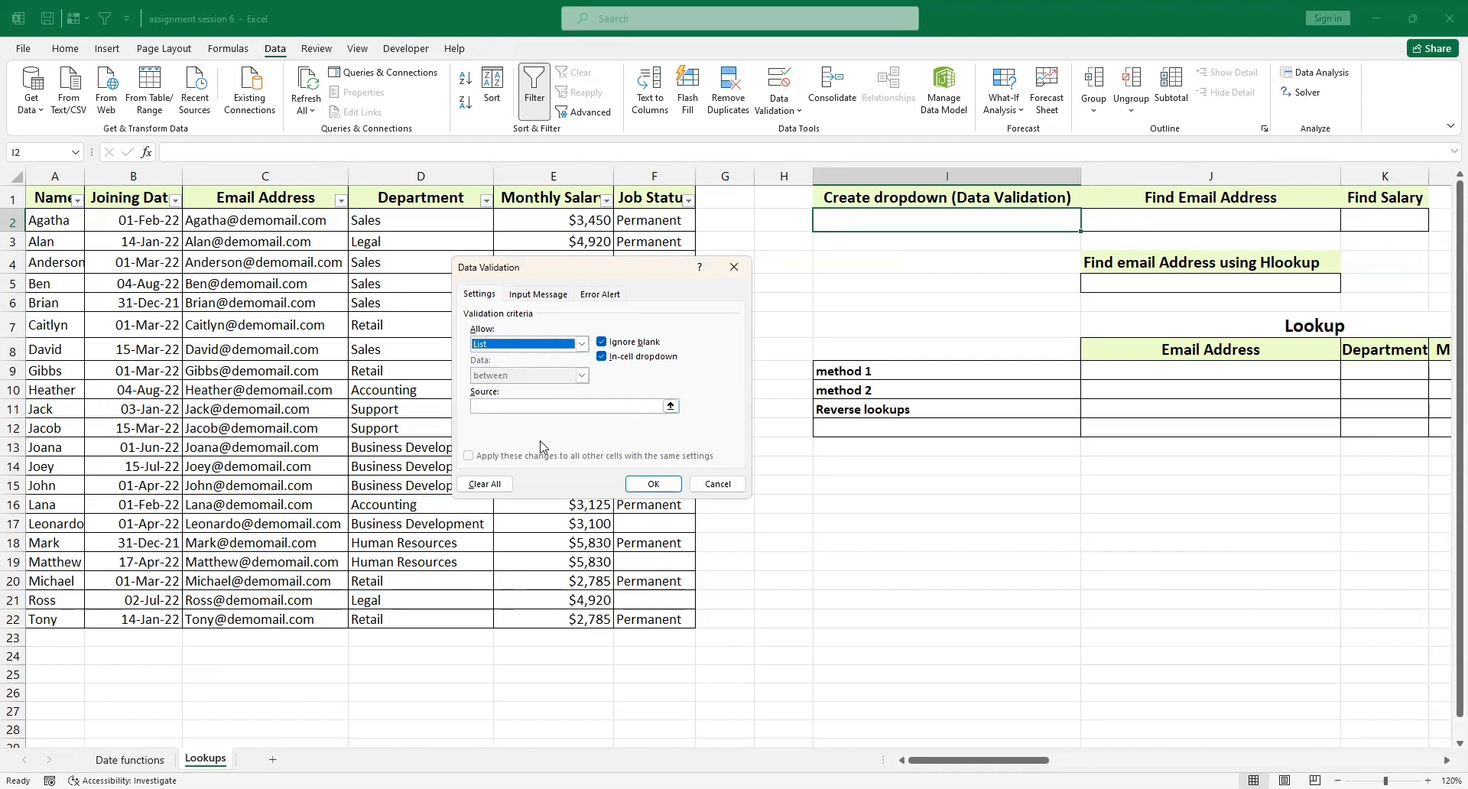
click(671, 406)
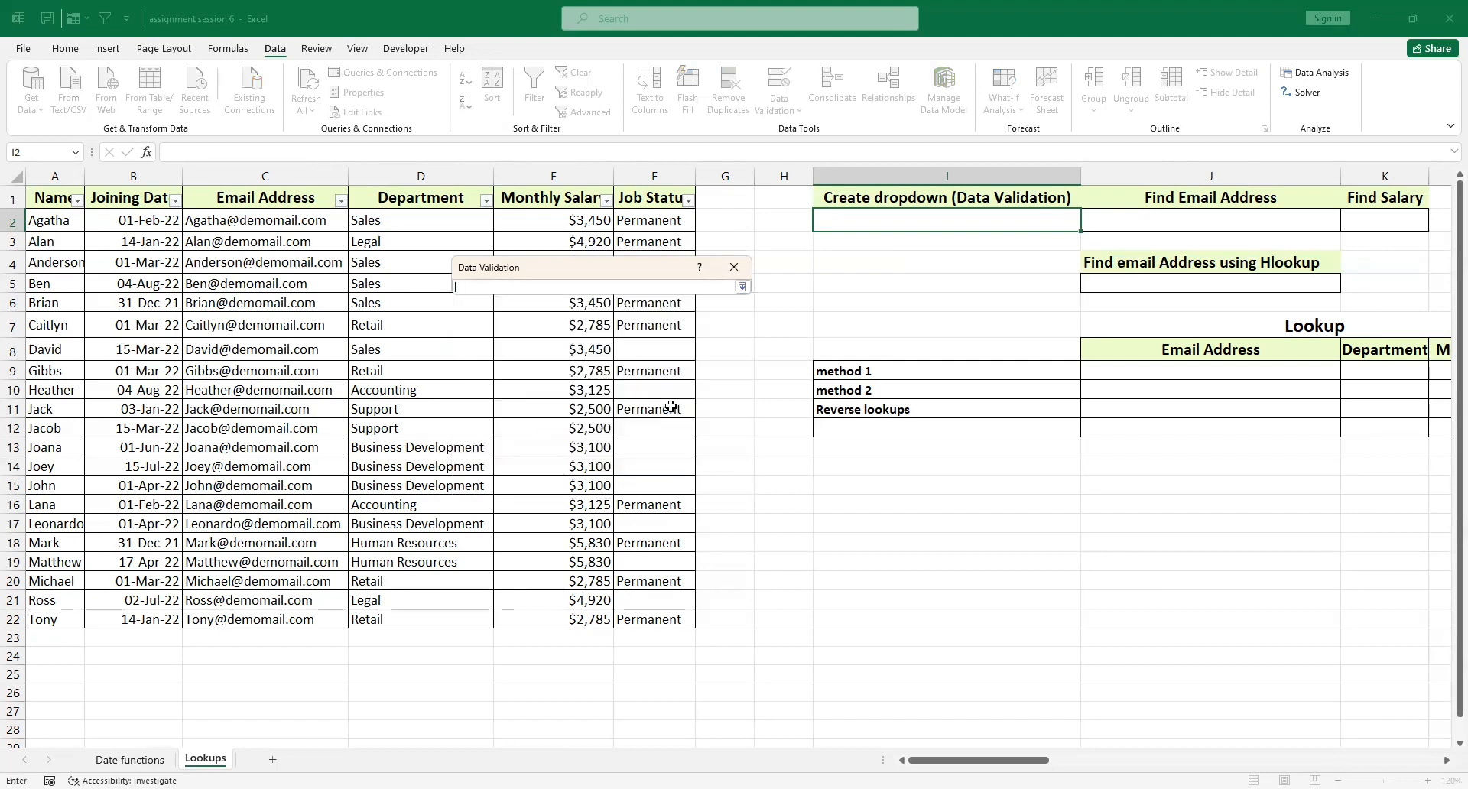
drag(69, 219, 55, 243)
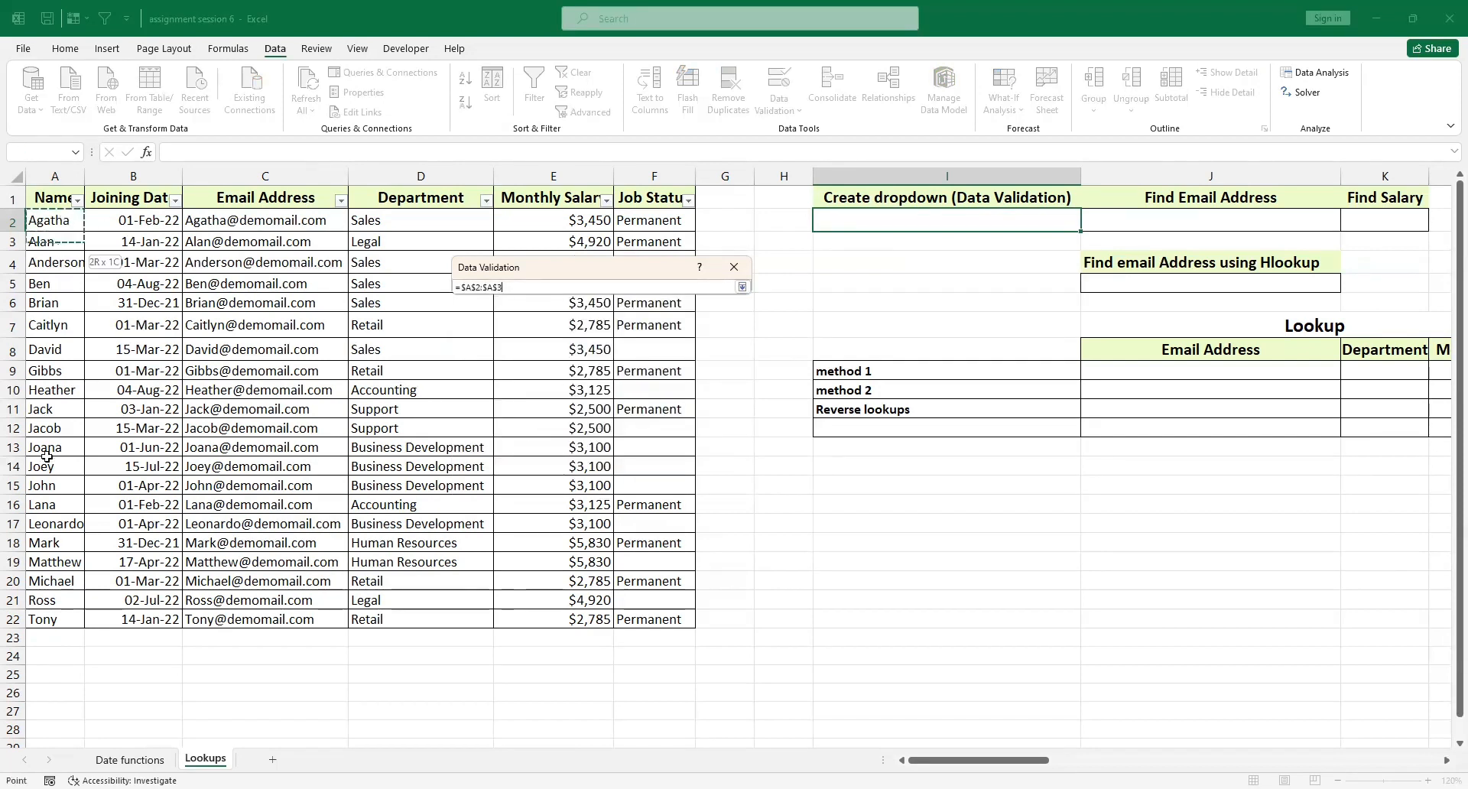
drag(46, 626, 46, 625)
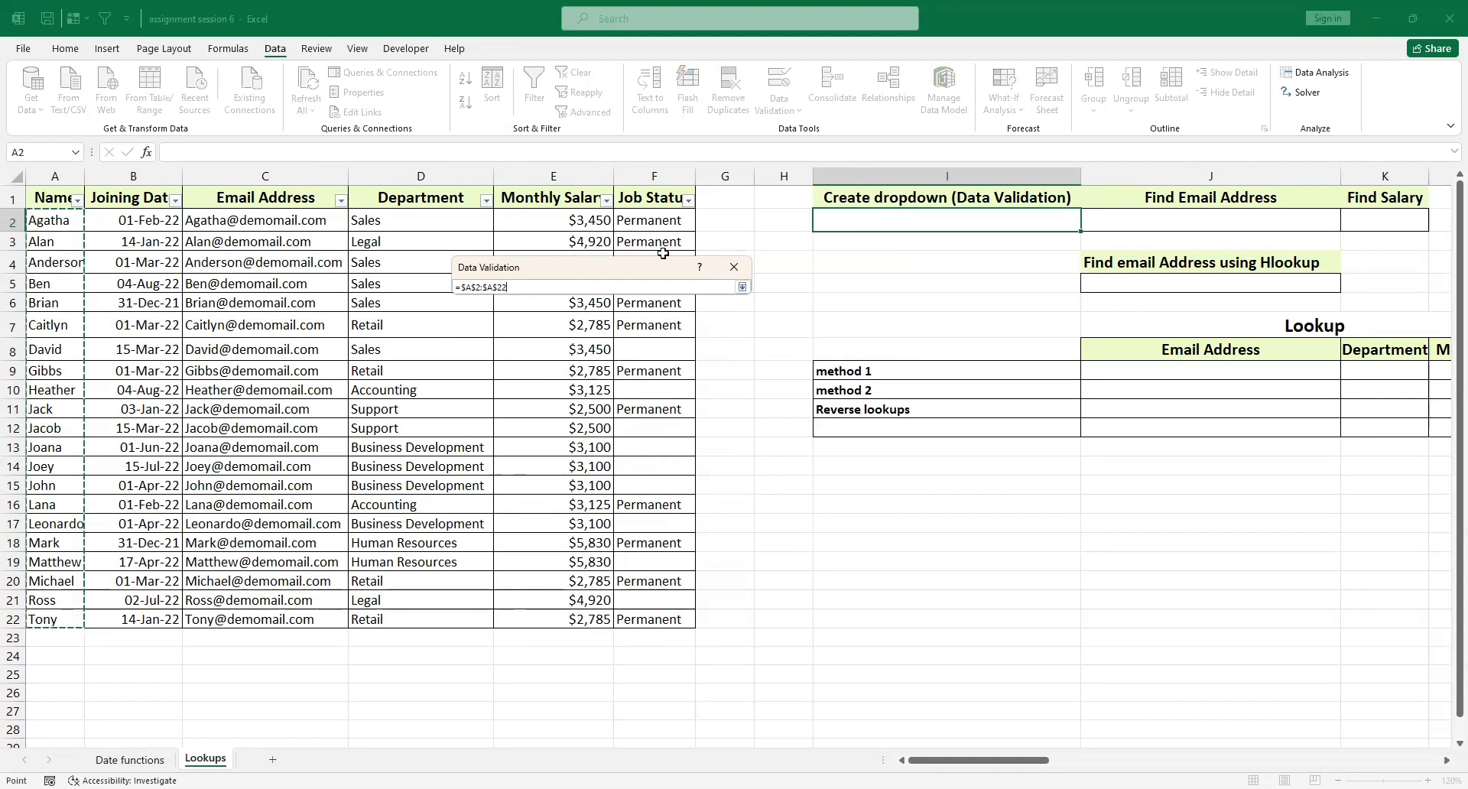
click(743, 287)
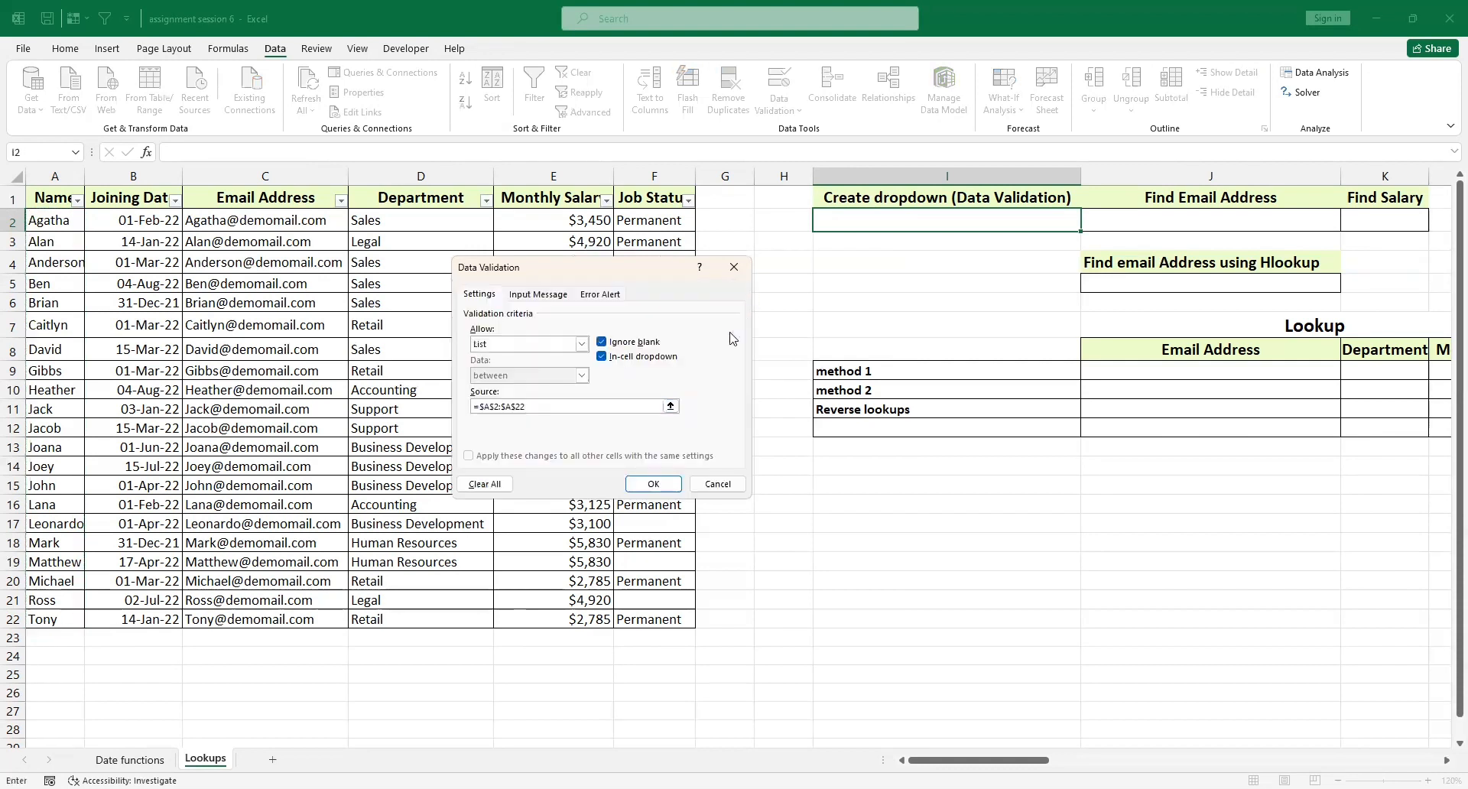
click(654, 484)
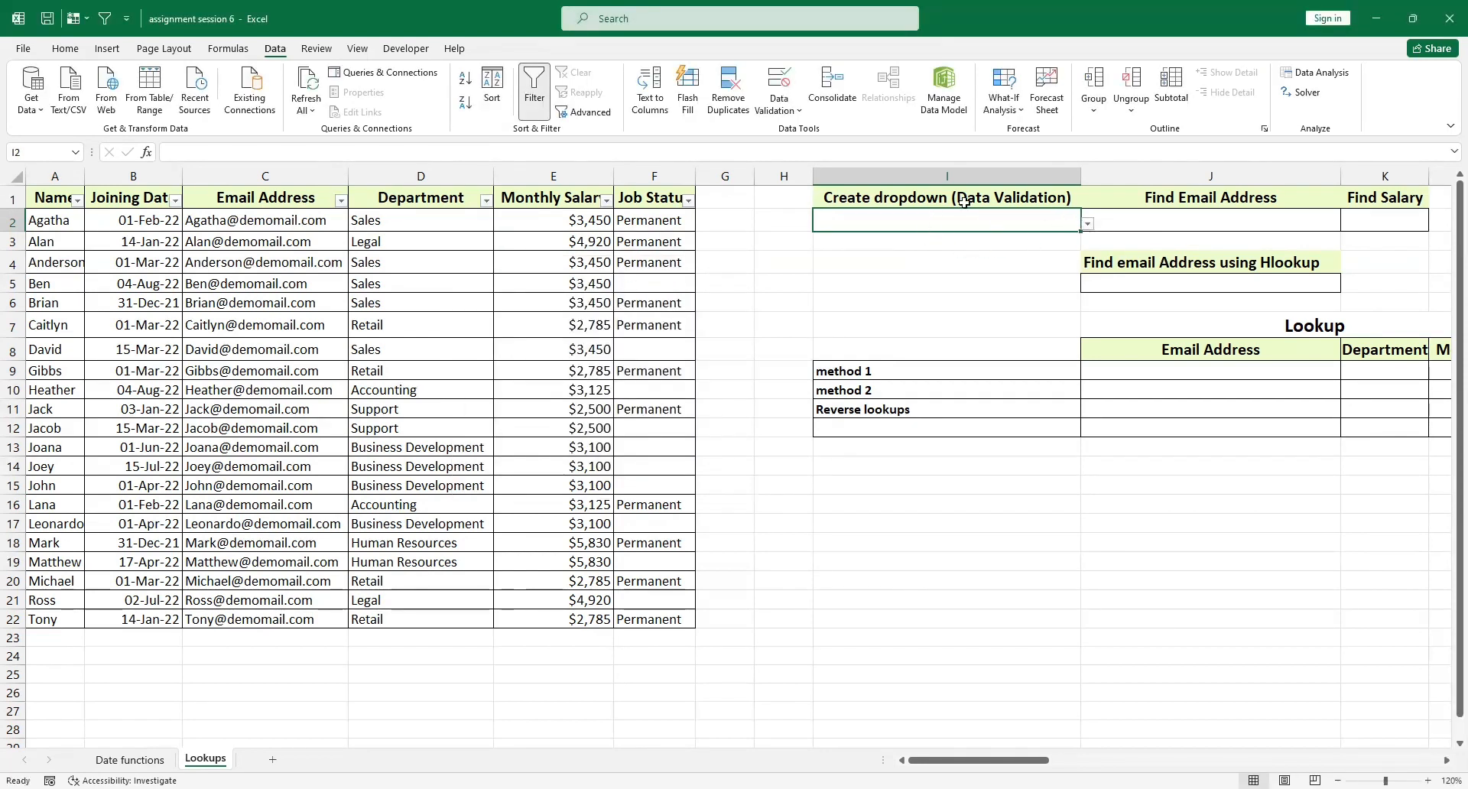
Step: Choose the employee from row 4 in the dropdown of cell I2
click(1088, 224)
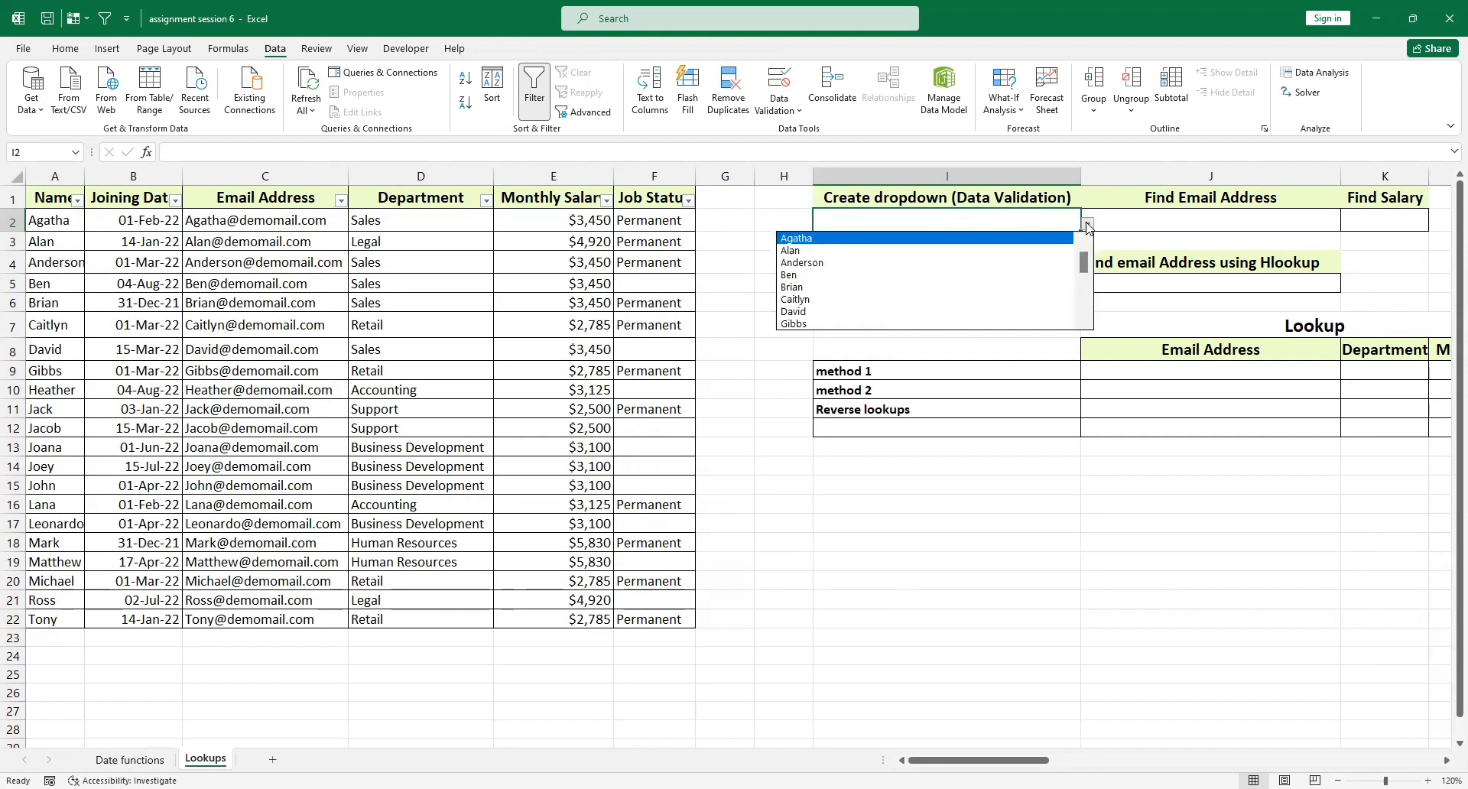
click(946, 264)
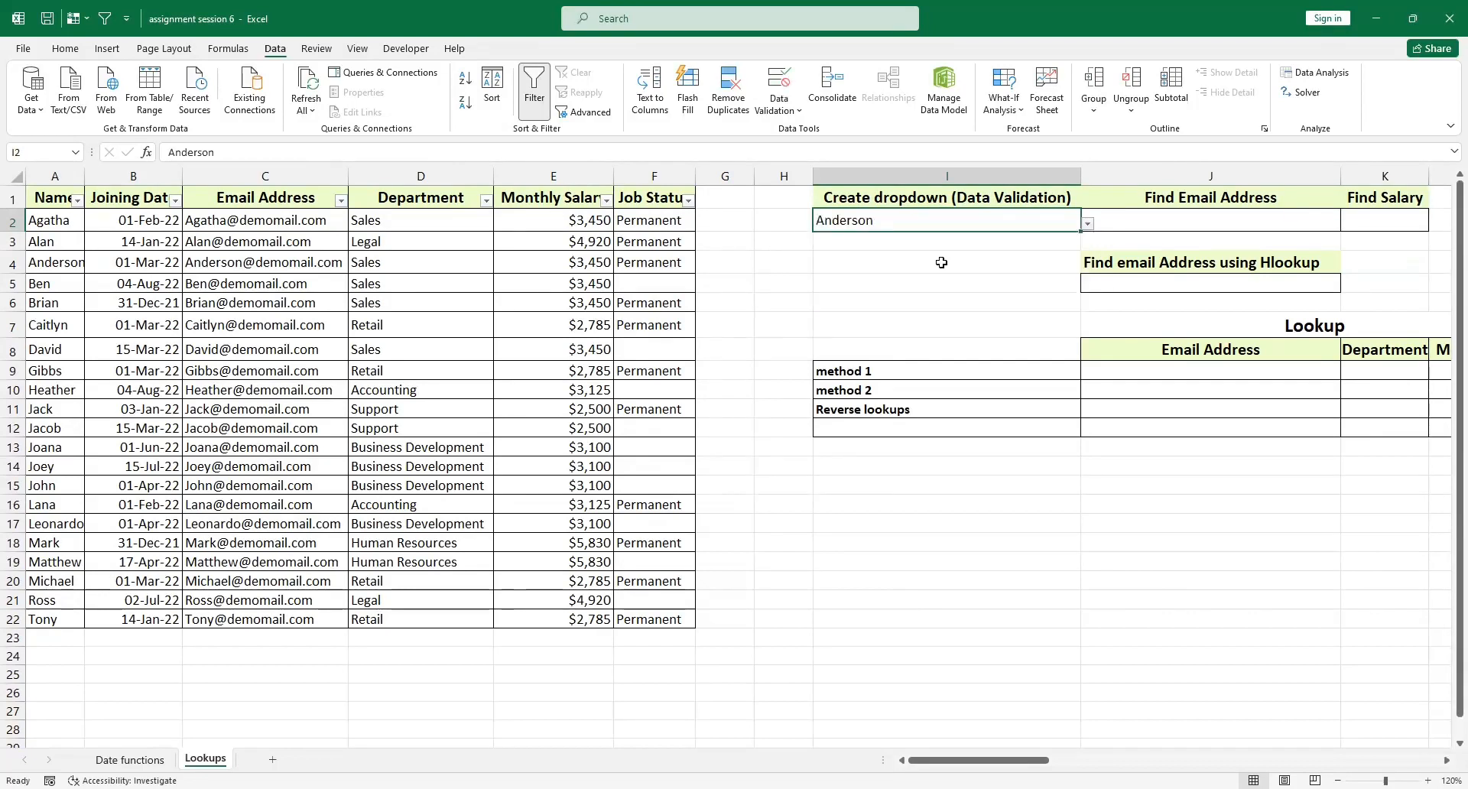
scroll(942, 262, right, 3)
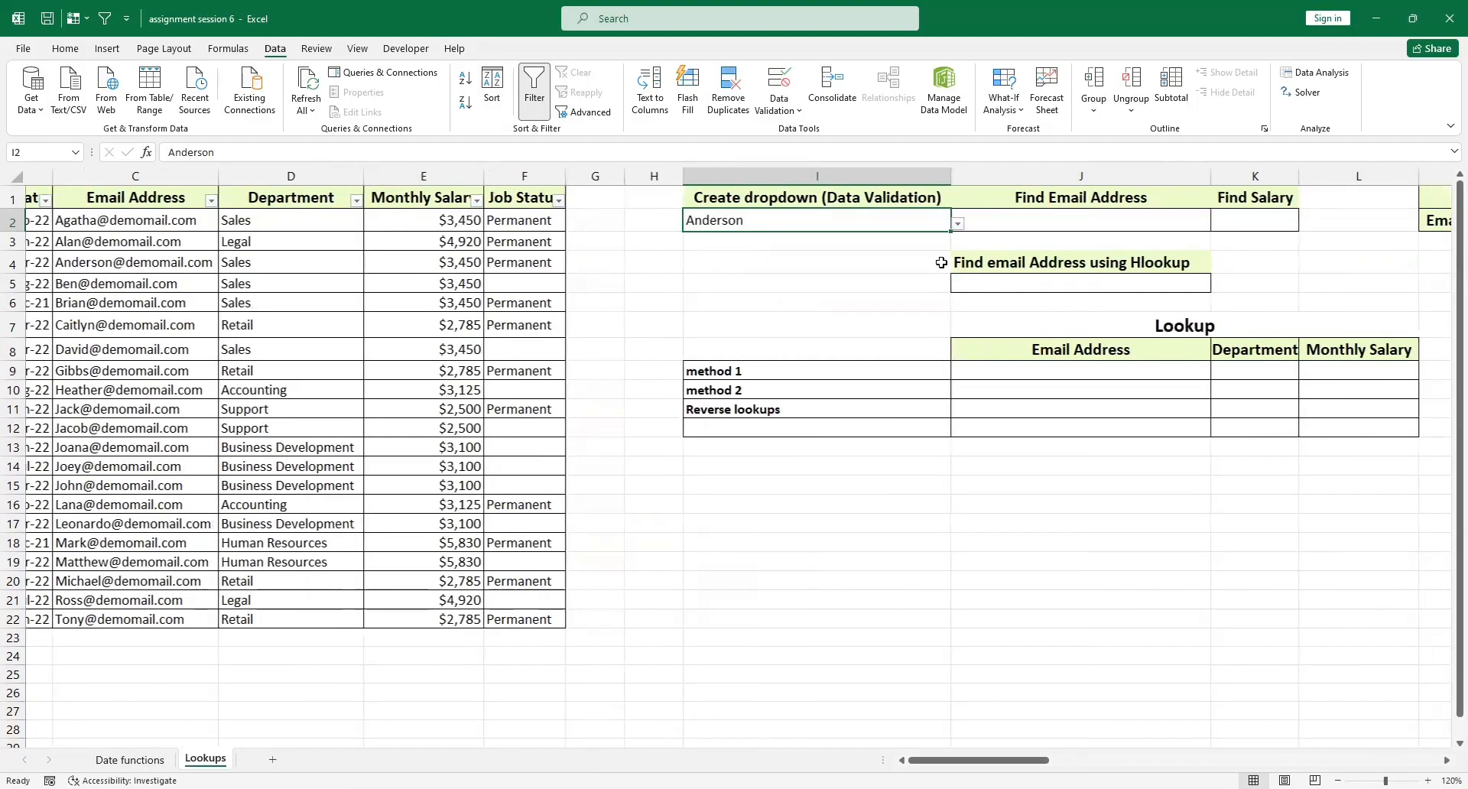
scroll(941, 262, right, 1)
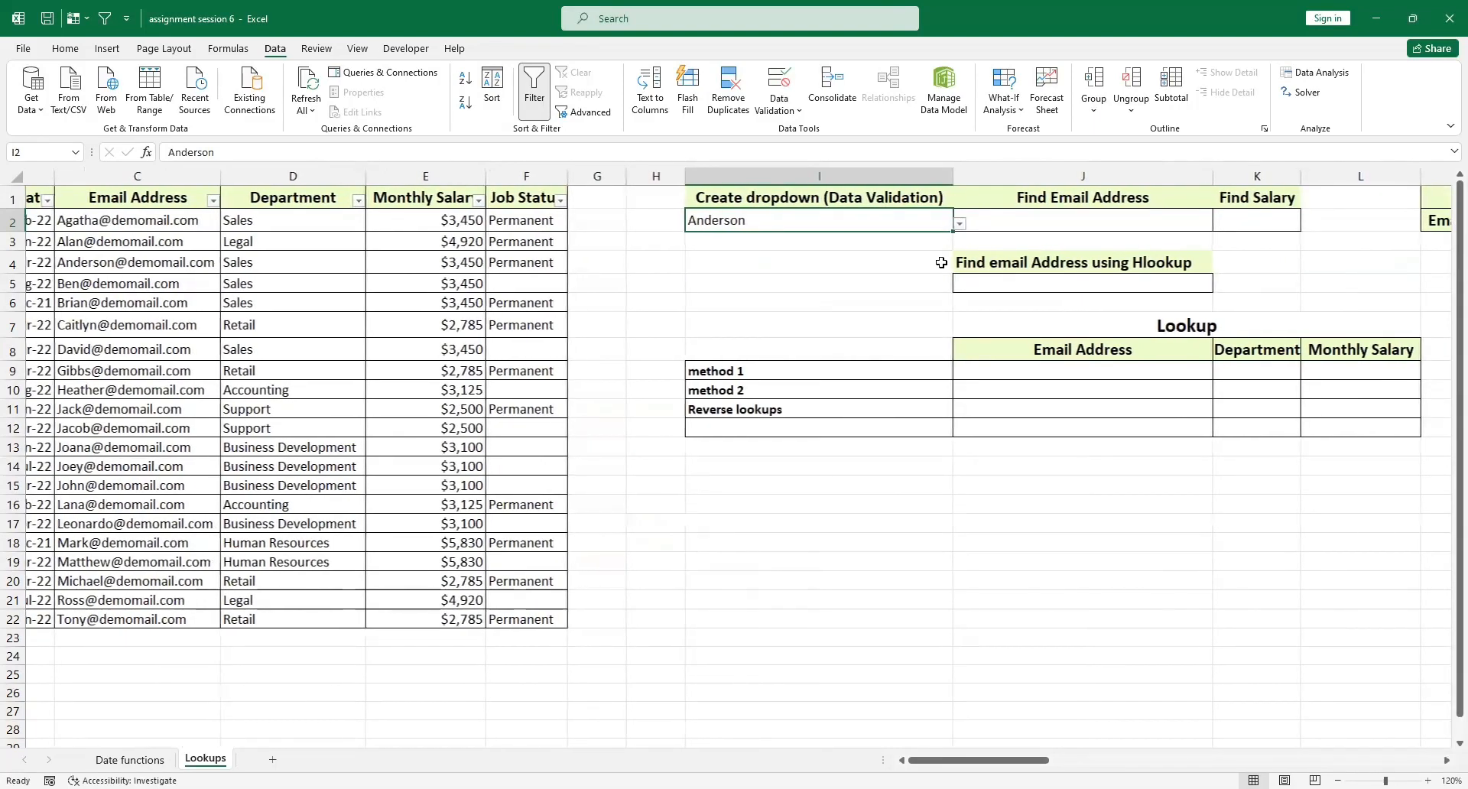
scroll(798, 281, left, 4)
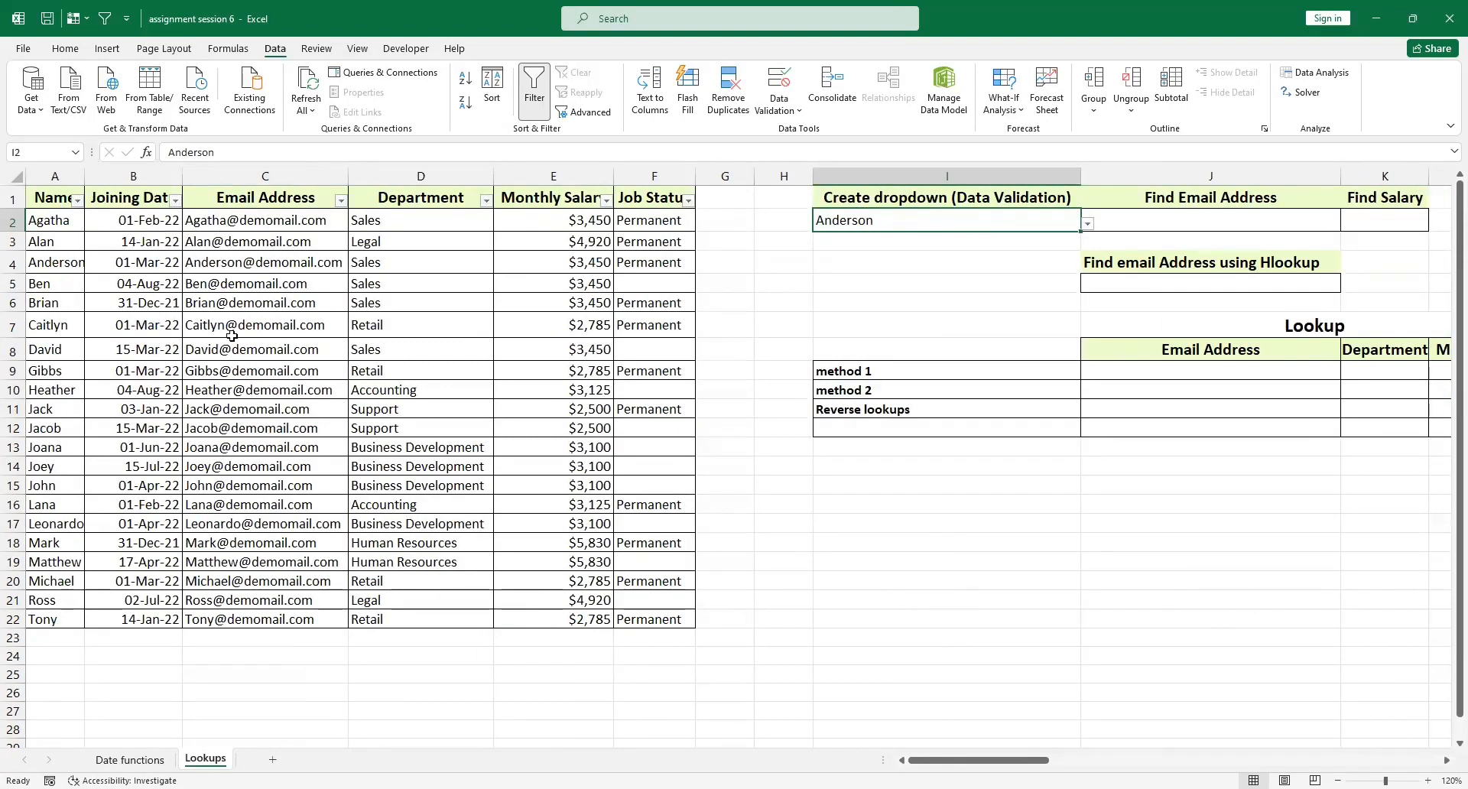
Step: Start a VLOOKUP formula in cell J2 under Find Email Address with I2 as the lookup value
scroll(952, 263, right, 3)
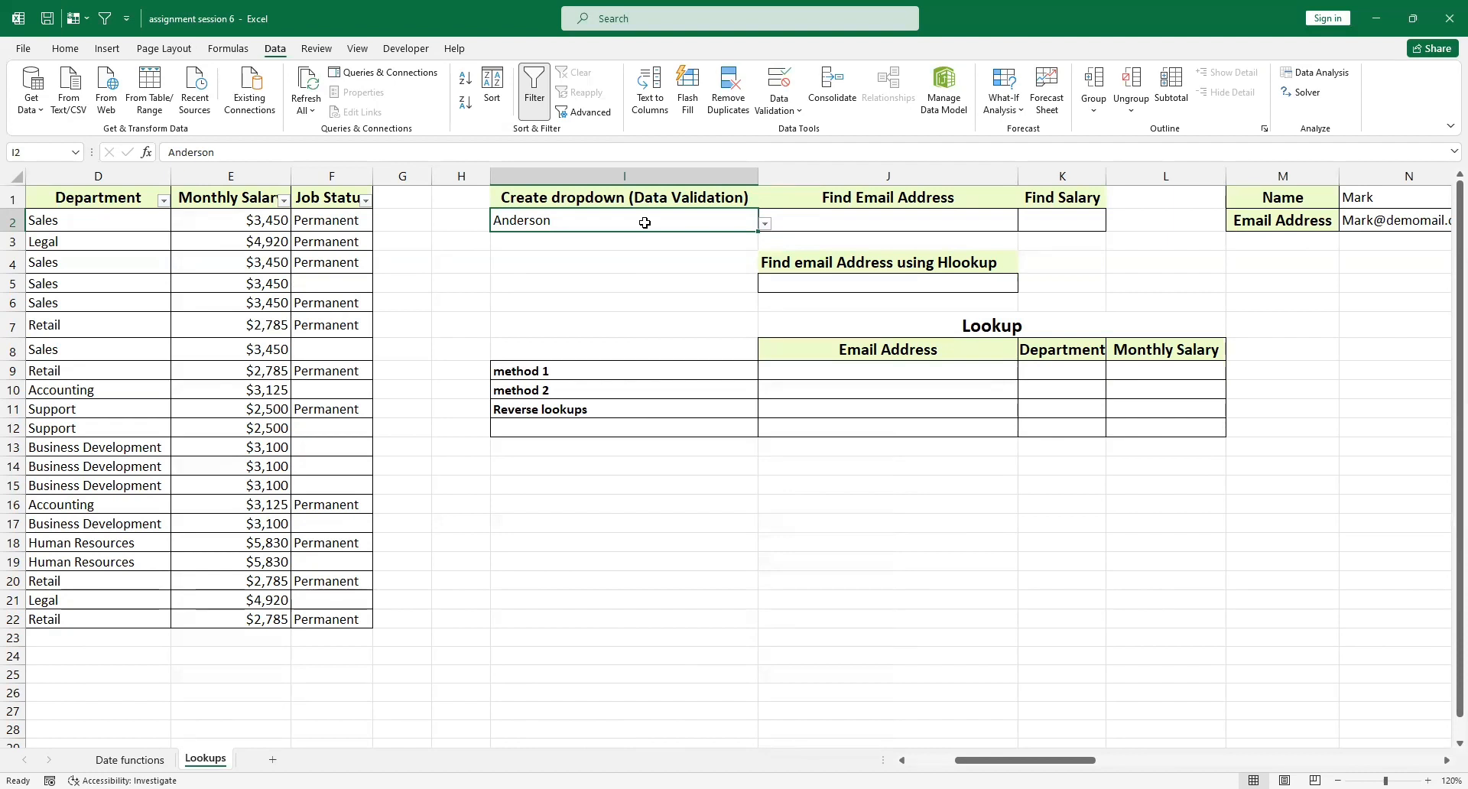
click(875, 221)
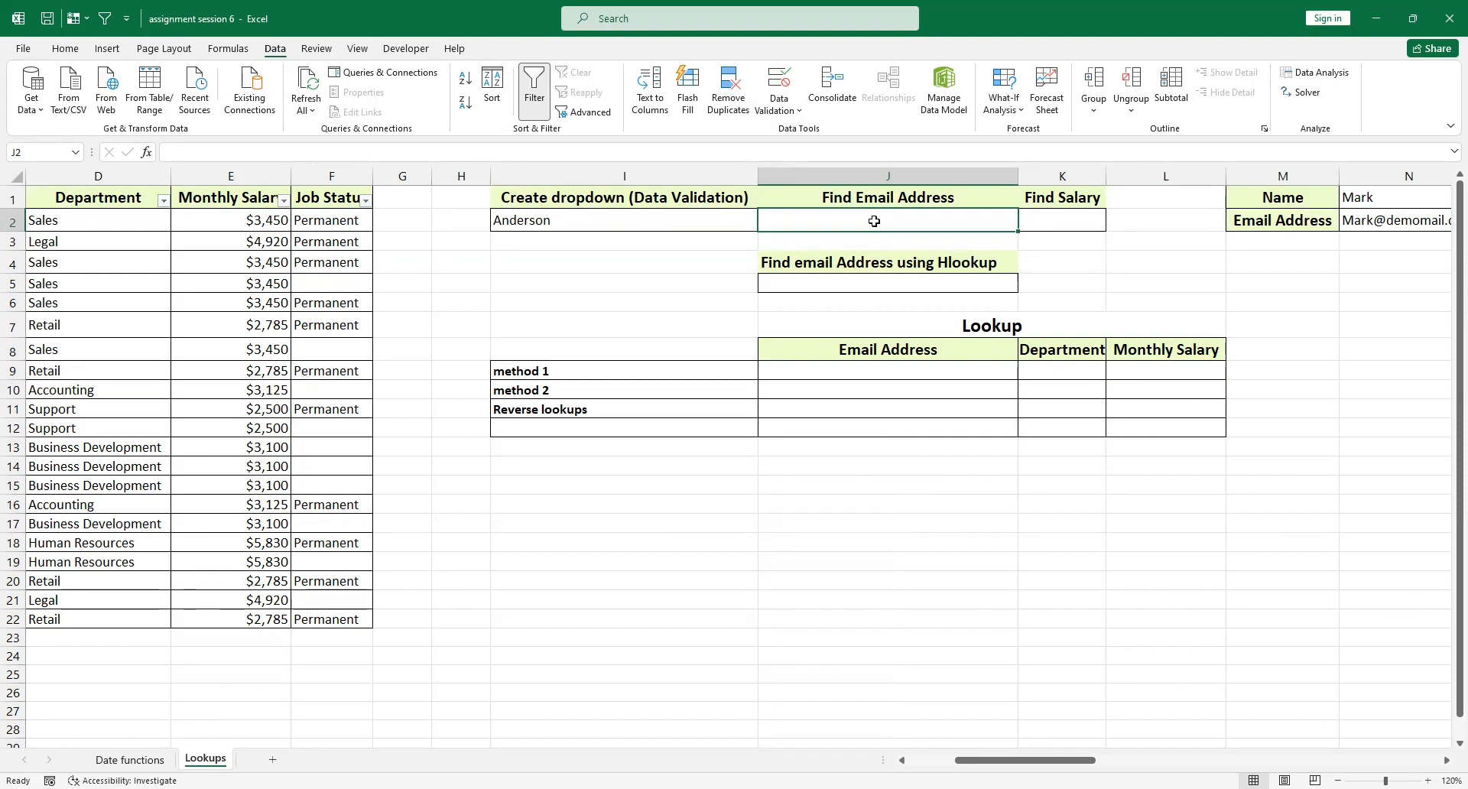
scroll(264, 294, left, 3)
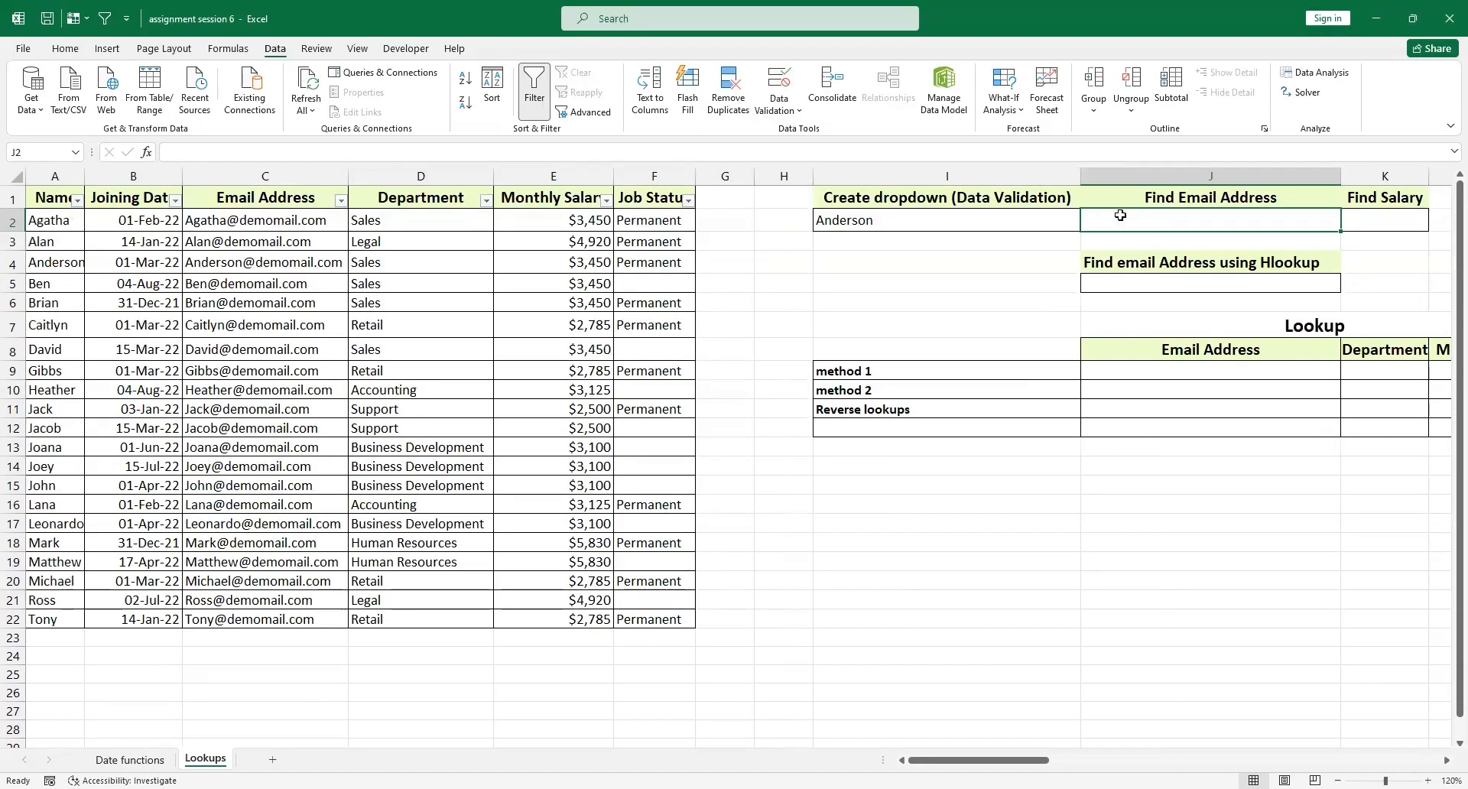
text(=)
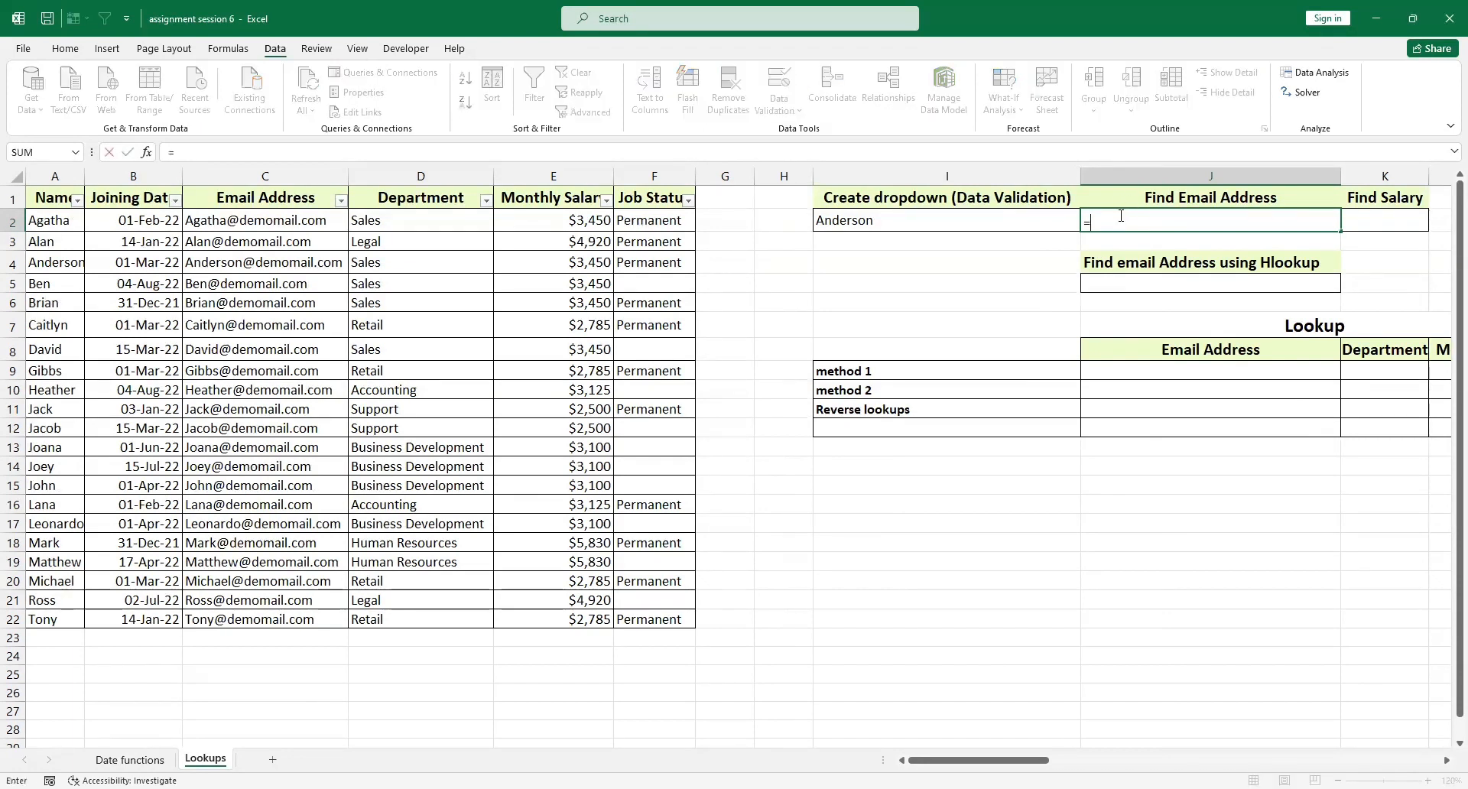
text(v)
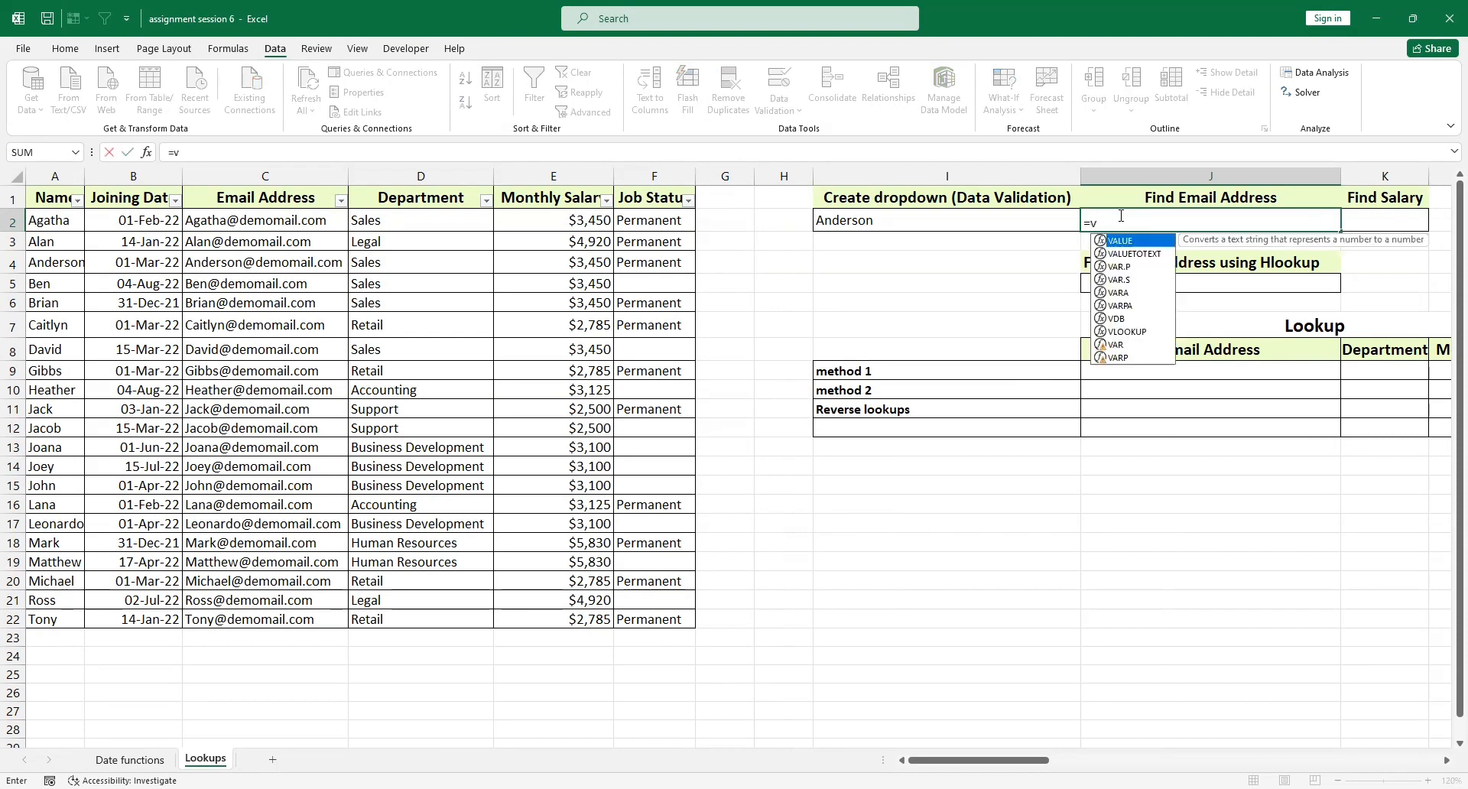
text(lookup)
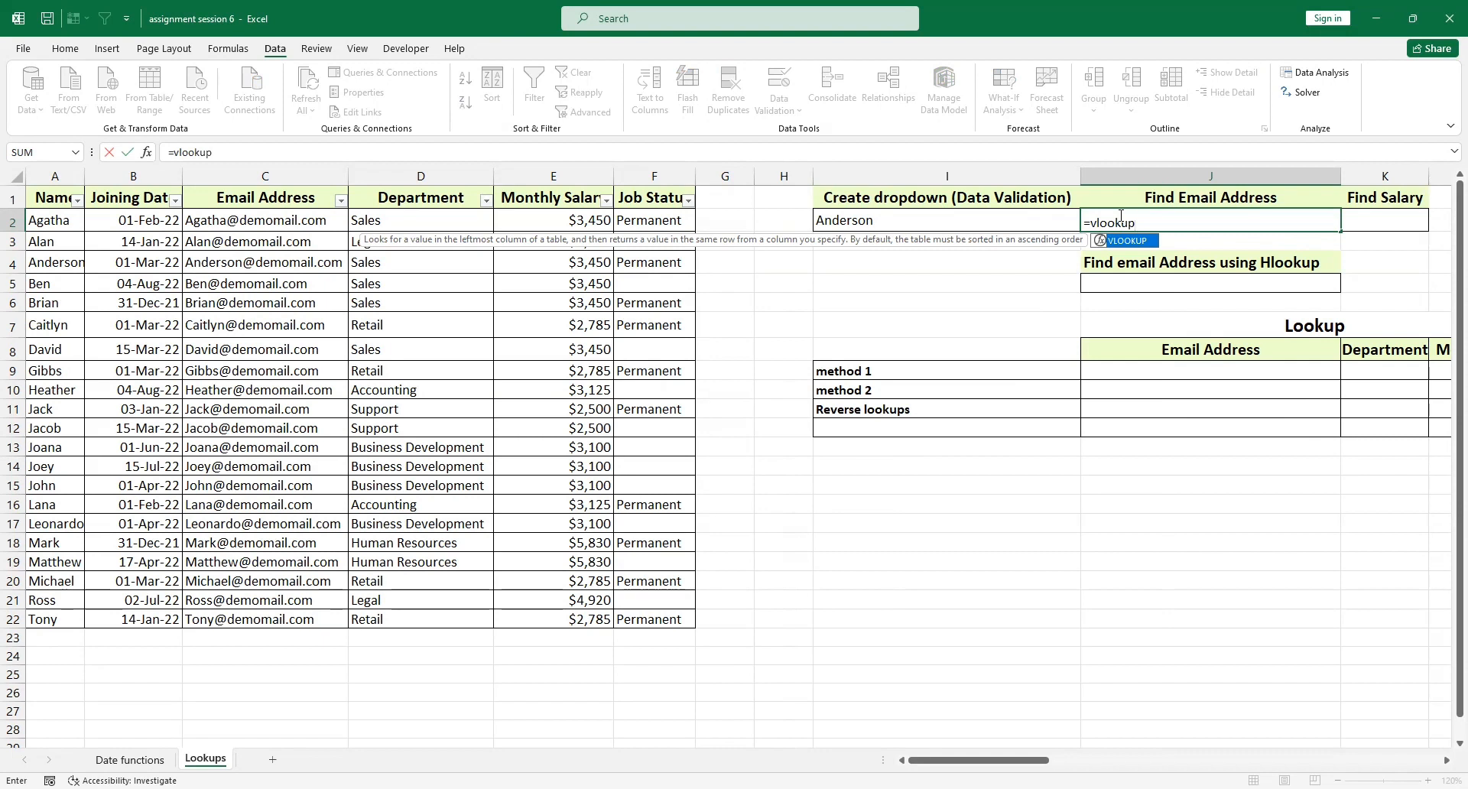
text(()
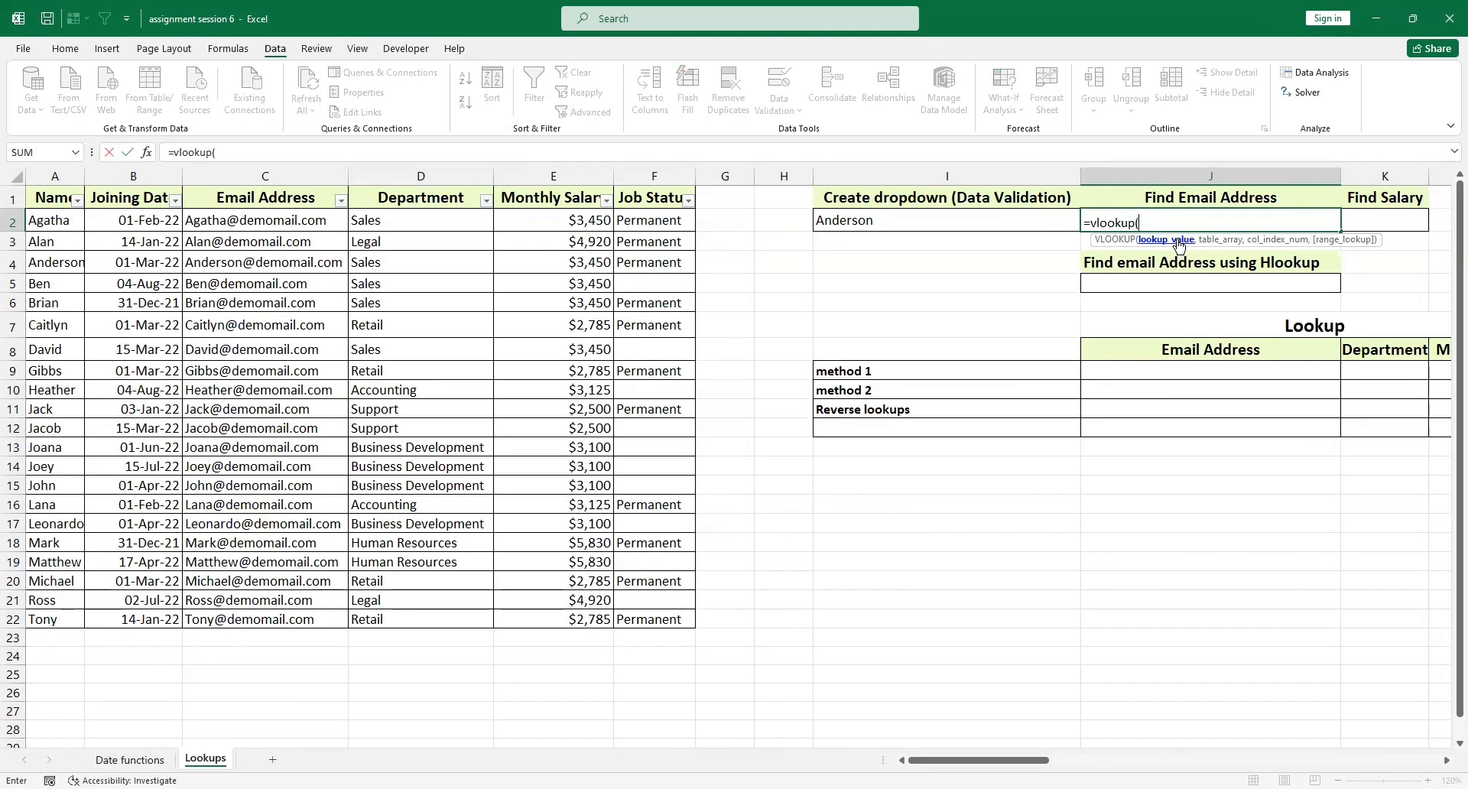
click(959, 216)
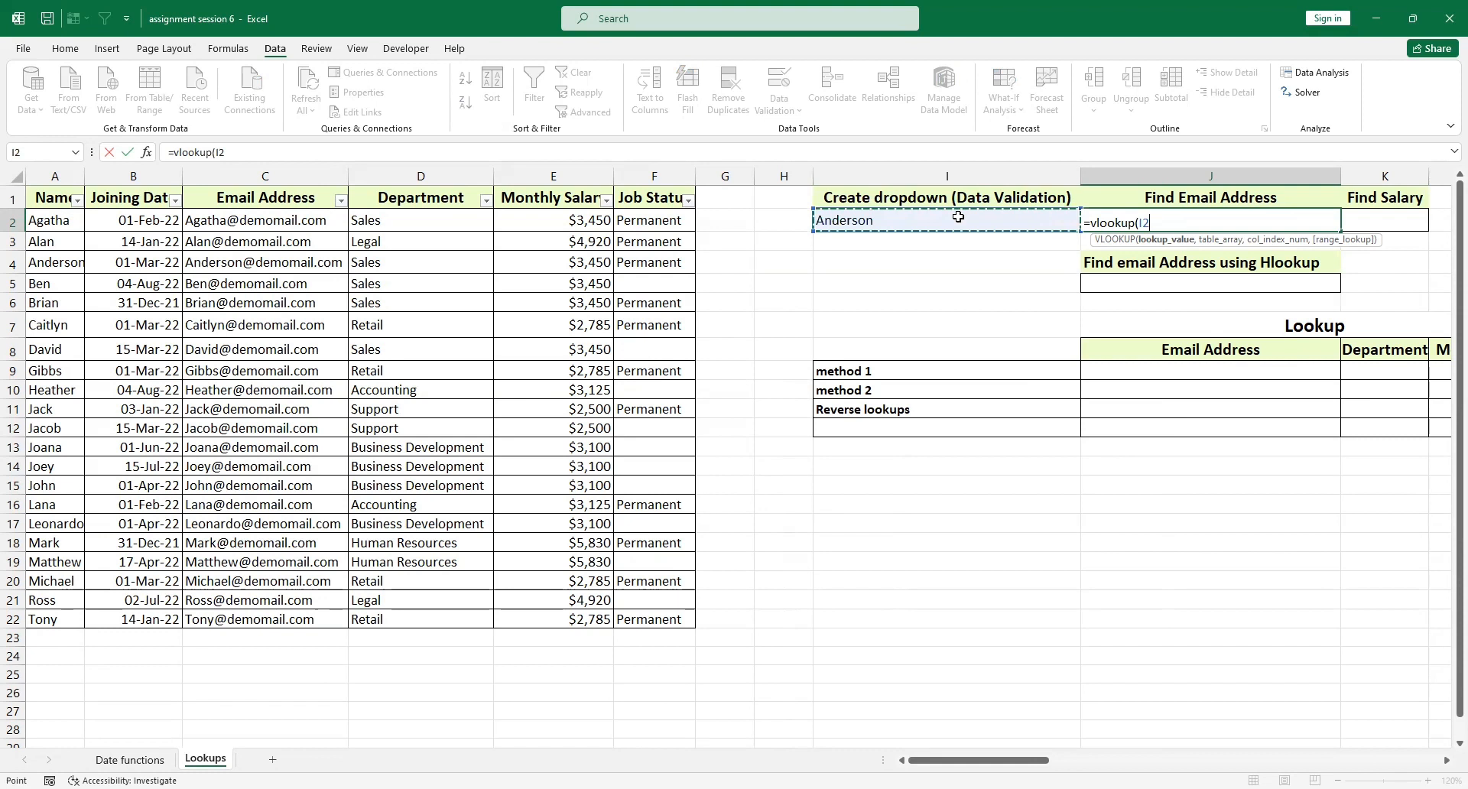
text(,)
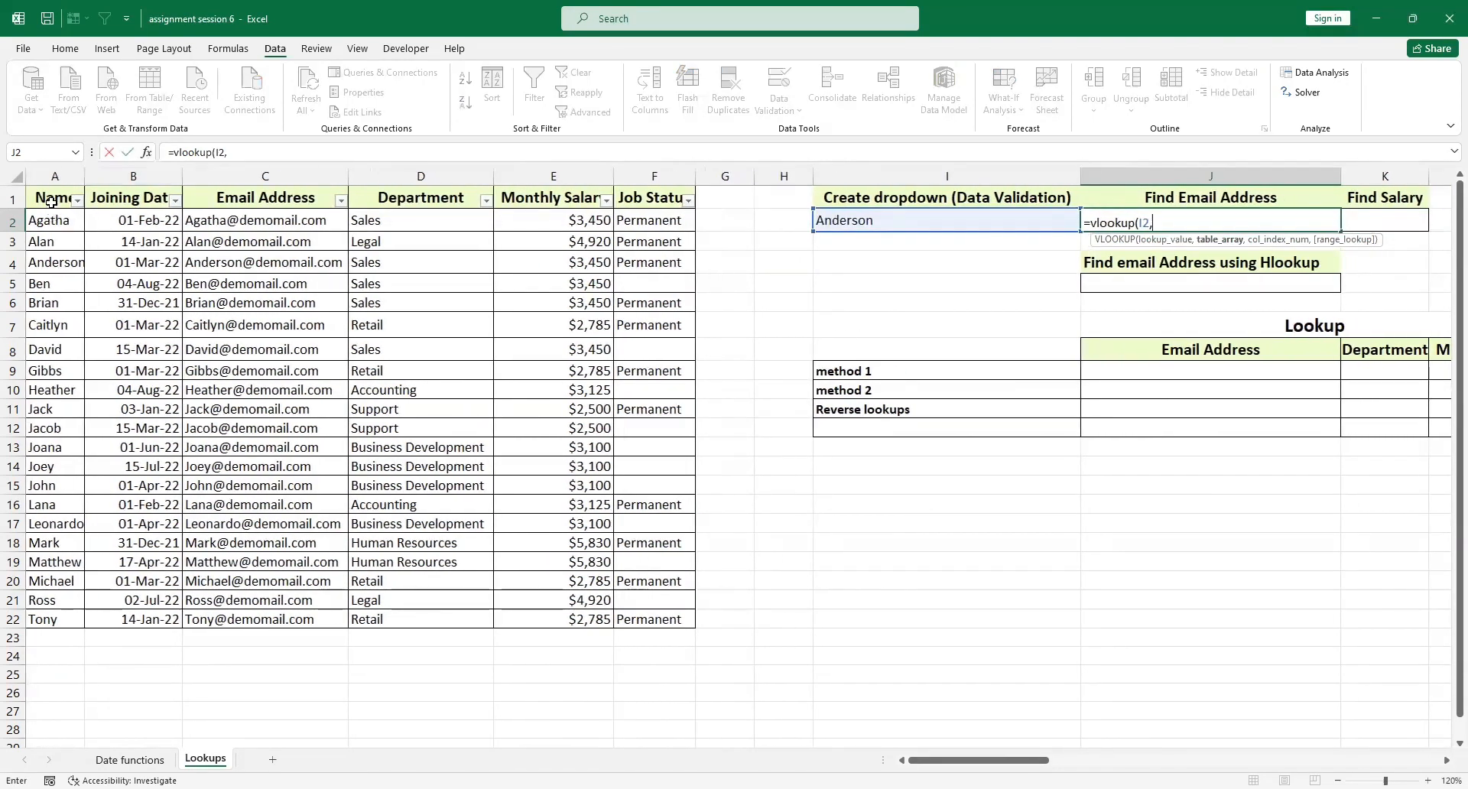
Step: Complete the VLOOKUP in J2 with table array A2:F22, column index 3 and 0 for an exact match
click(44, 220)
drag(72, 231, 76, 241)
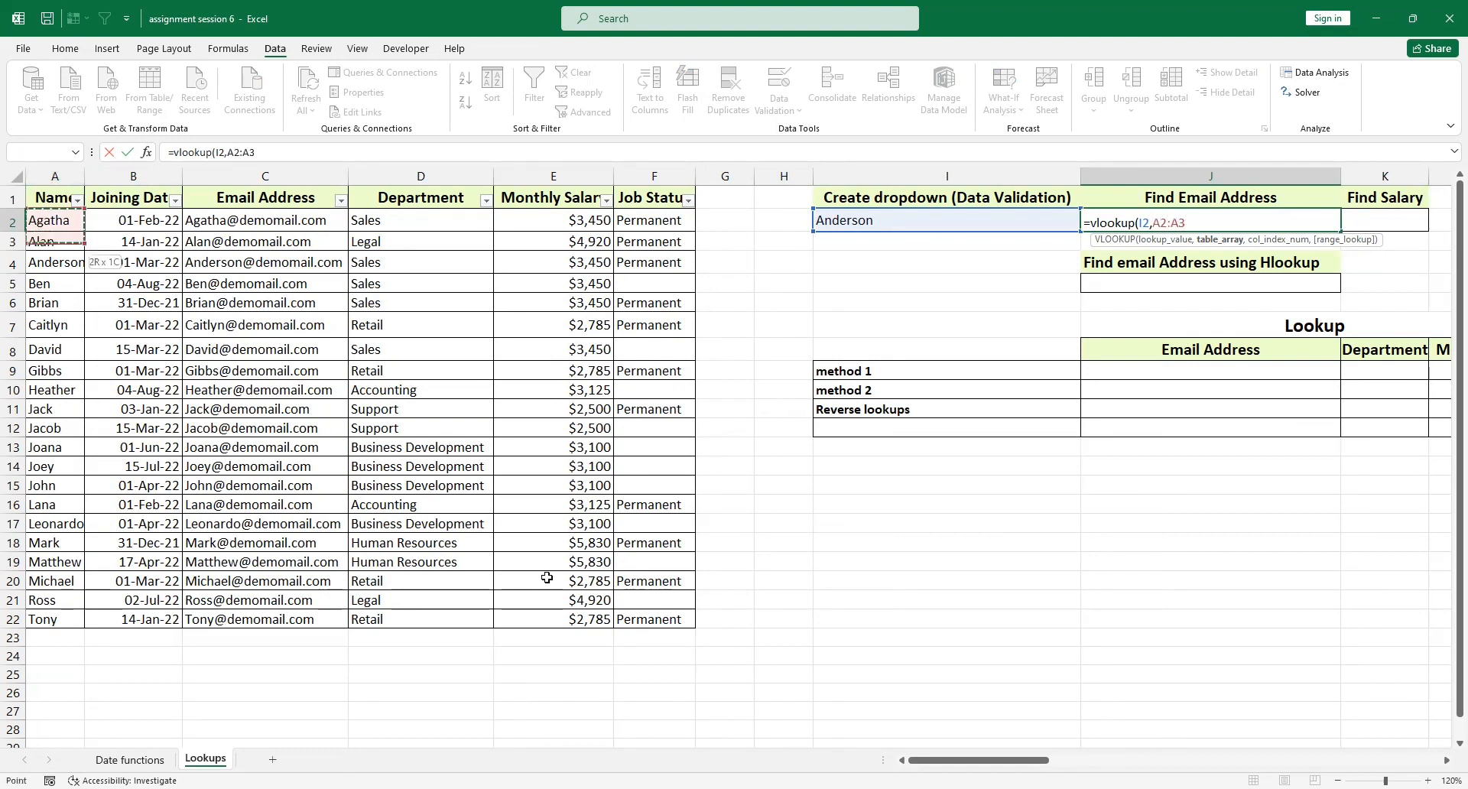
shift+click(639, 623)
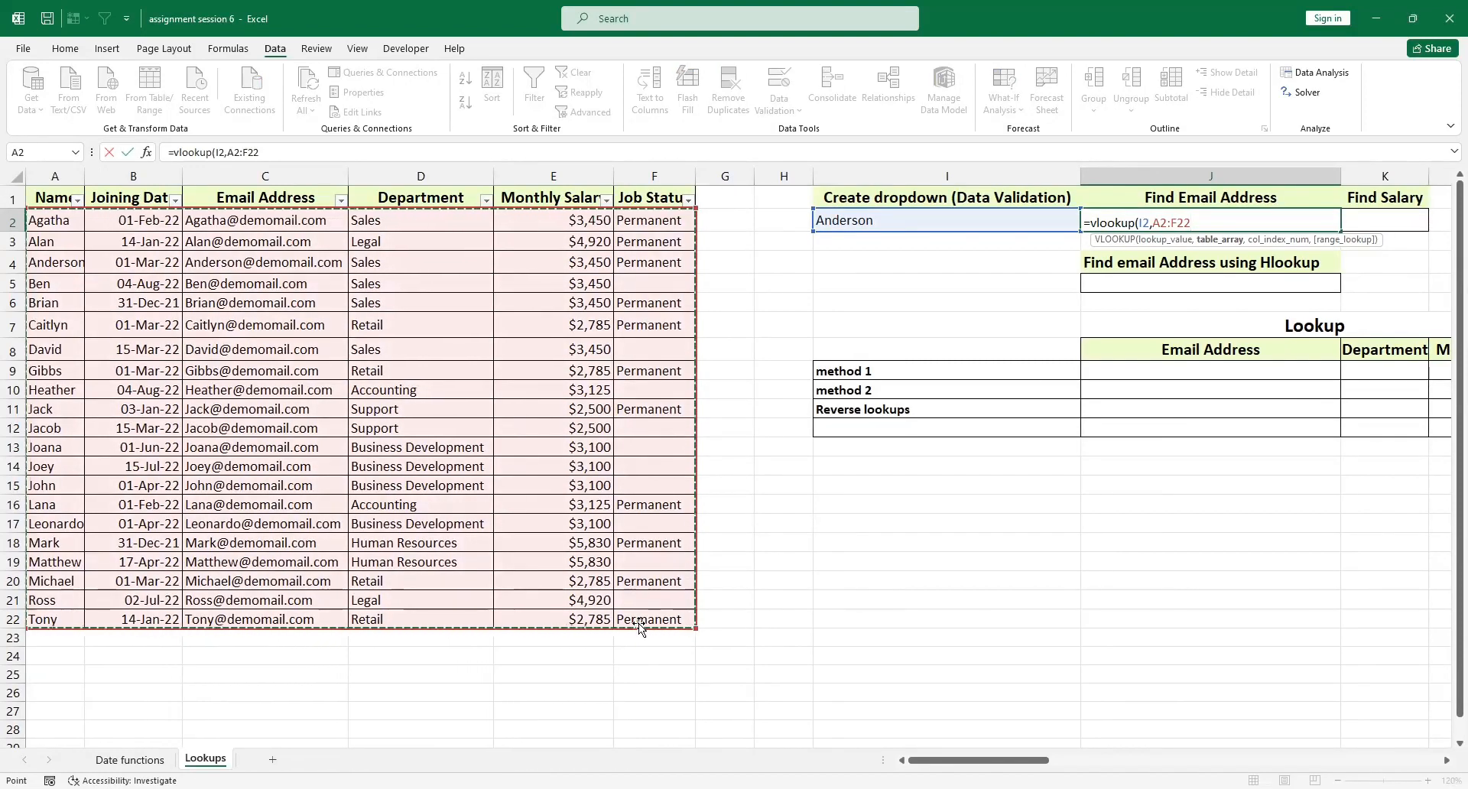
text(,3)
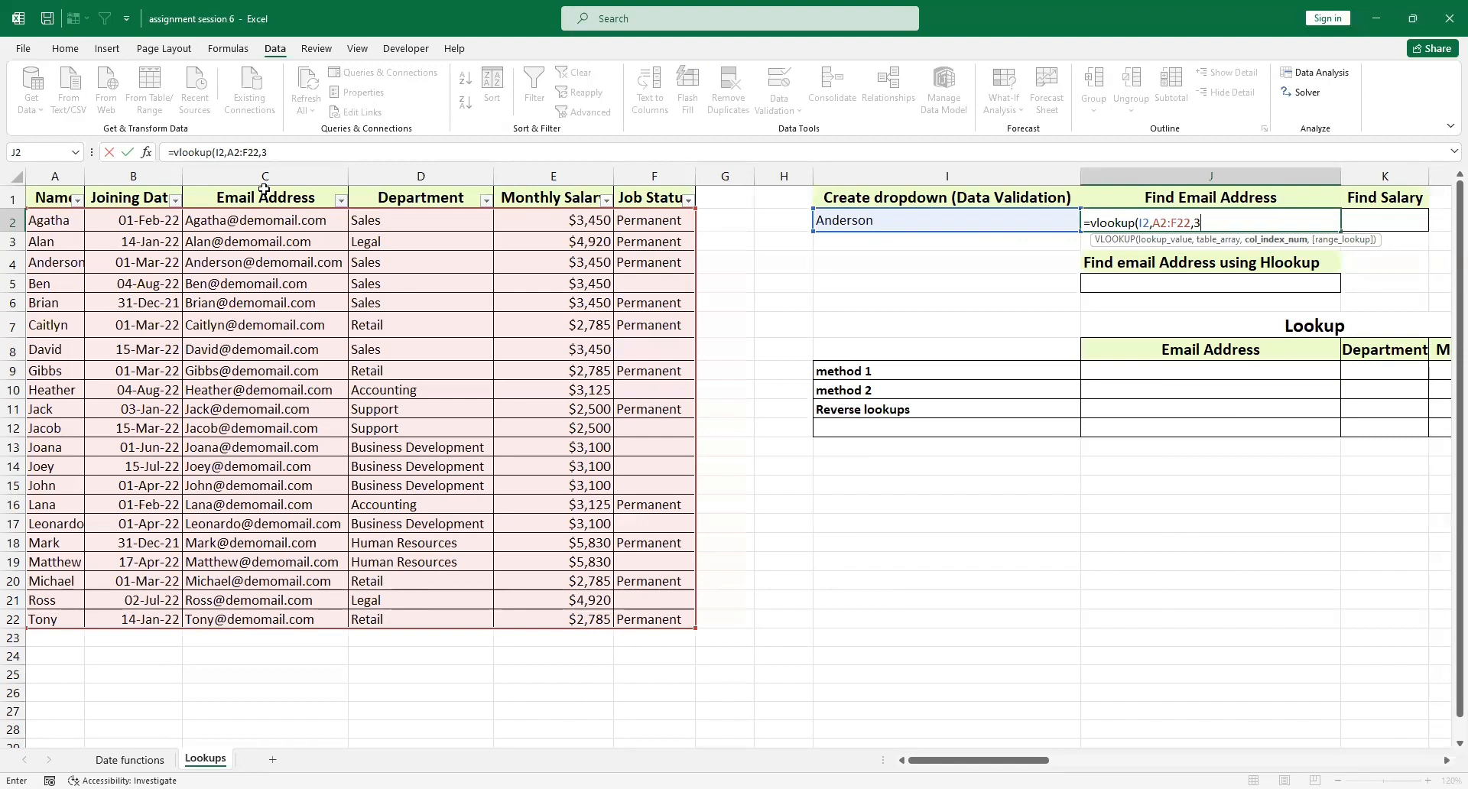
text(,)
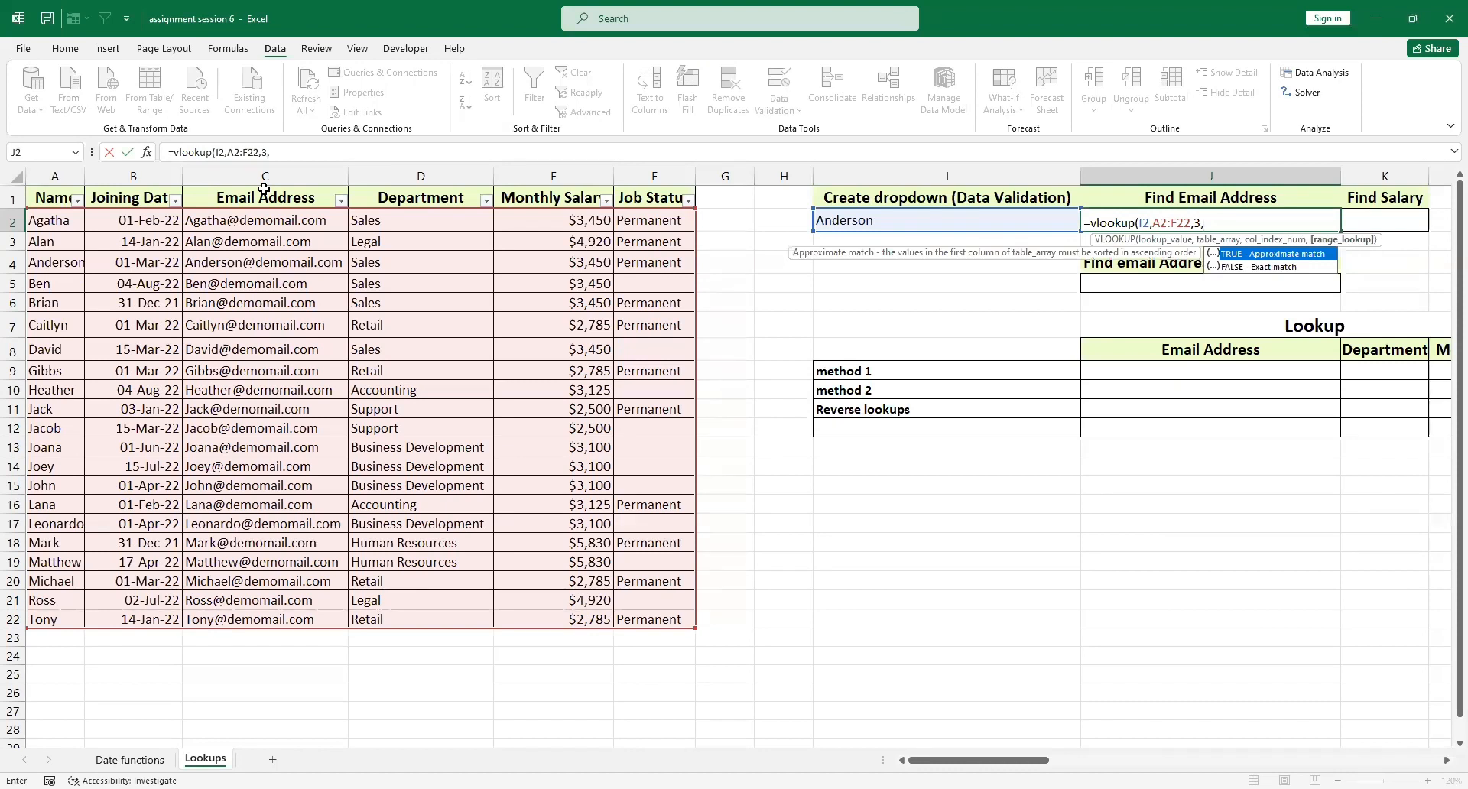
text(0)
key(Return)
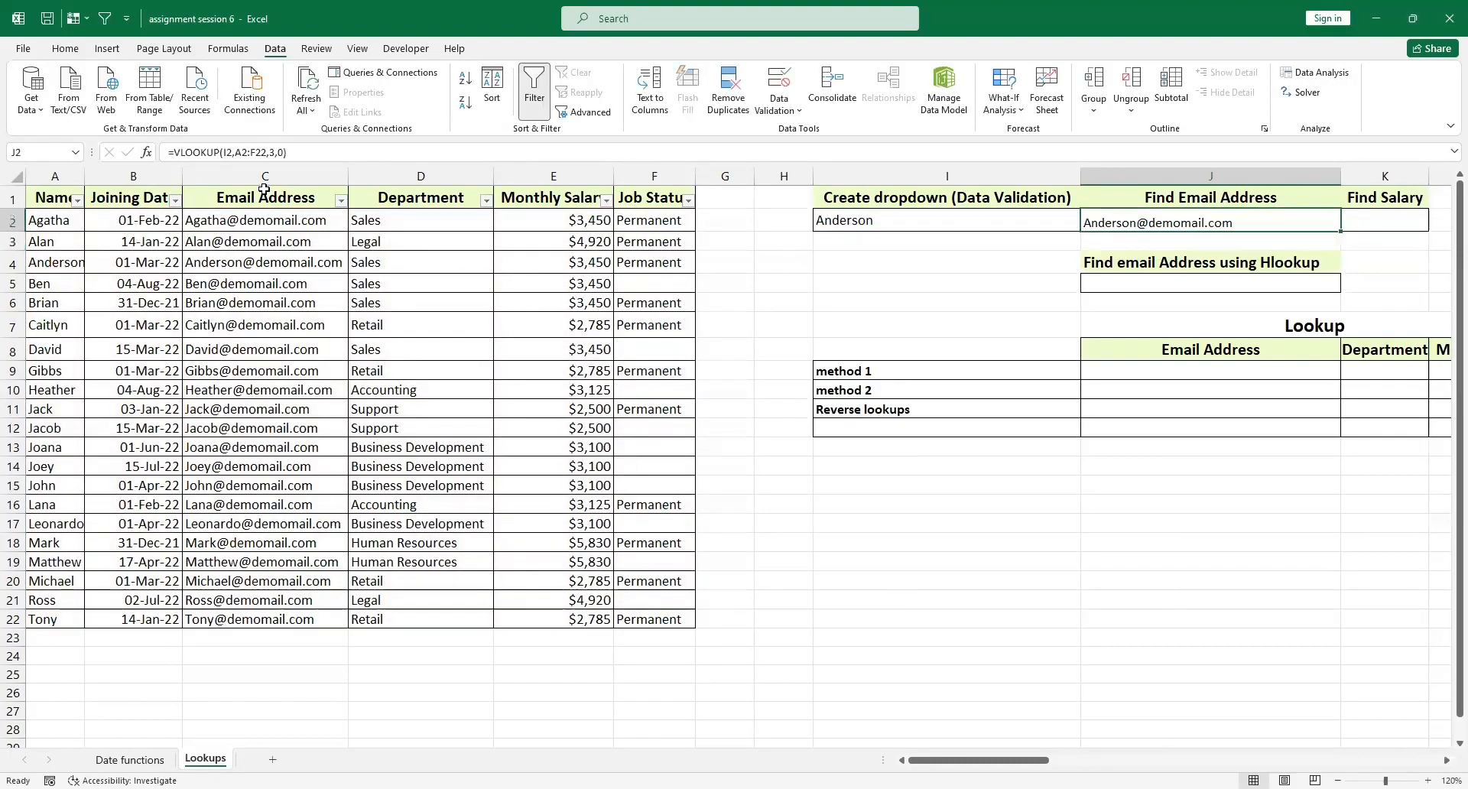
key(Left)
key(Right)
key(Down)
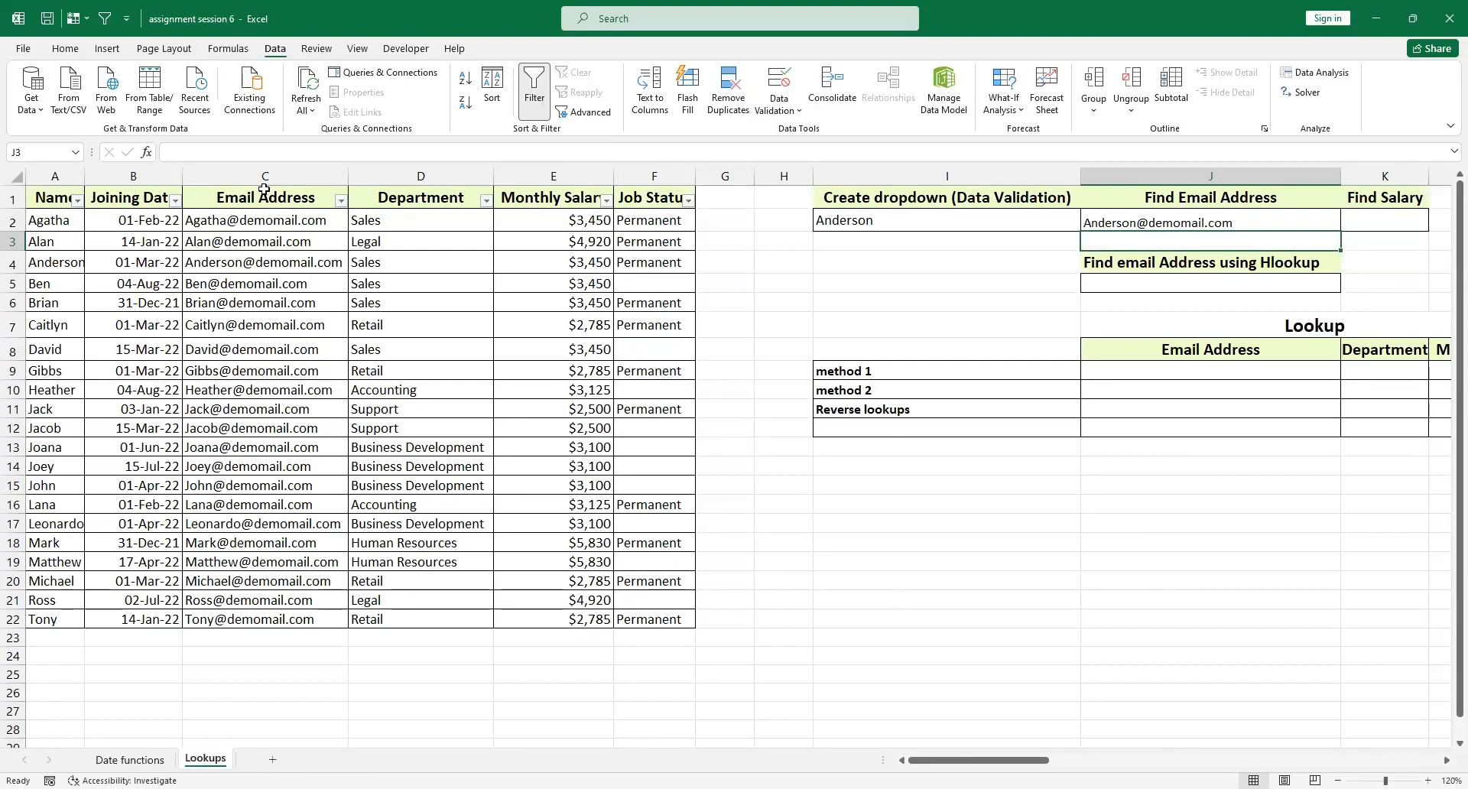
key(Up)
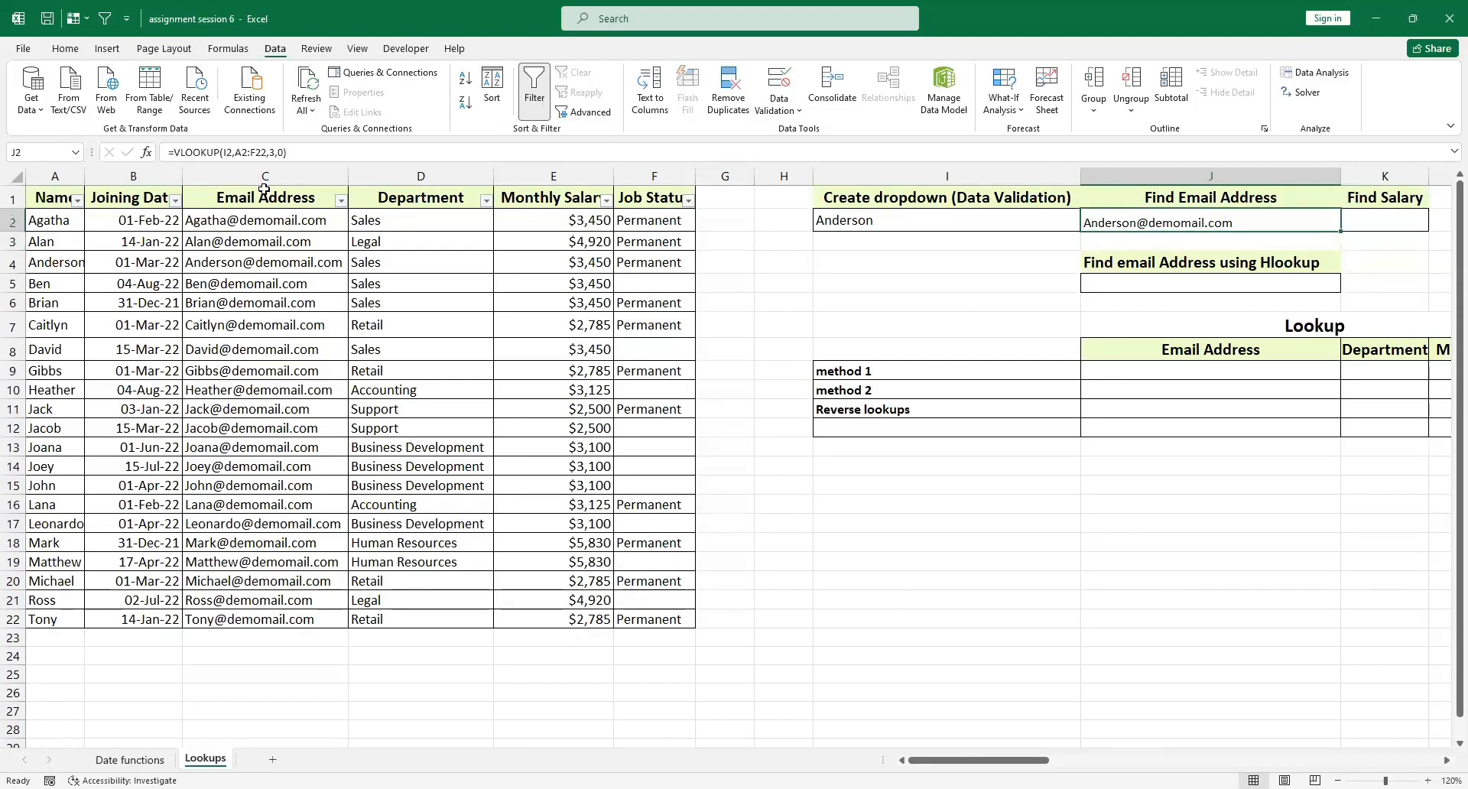
key(Right)
key(Left)
Step: Compare the vertical employee table with the horizontal Name and Email Address table that starts at M1
scroll(821, 334, right, 5)
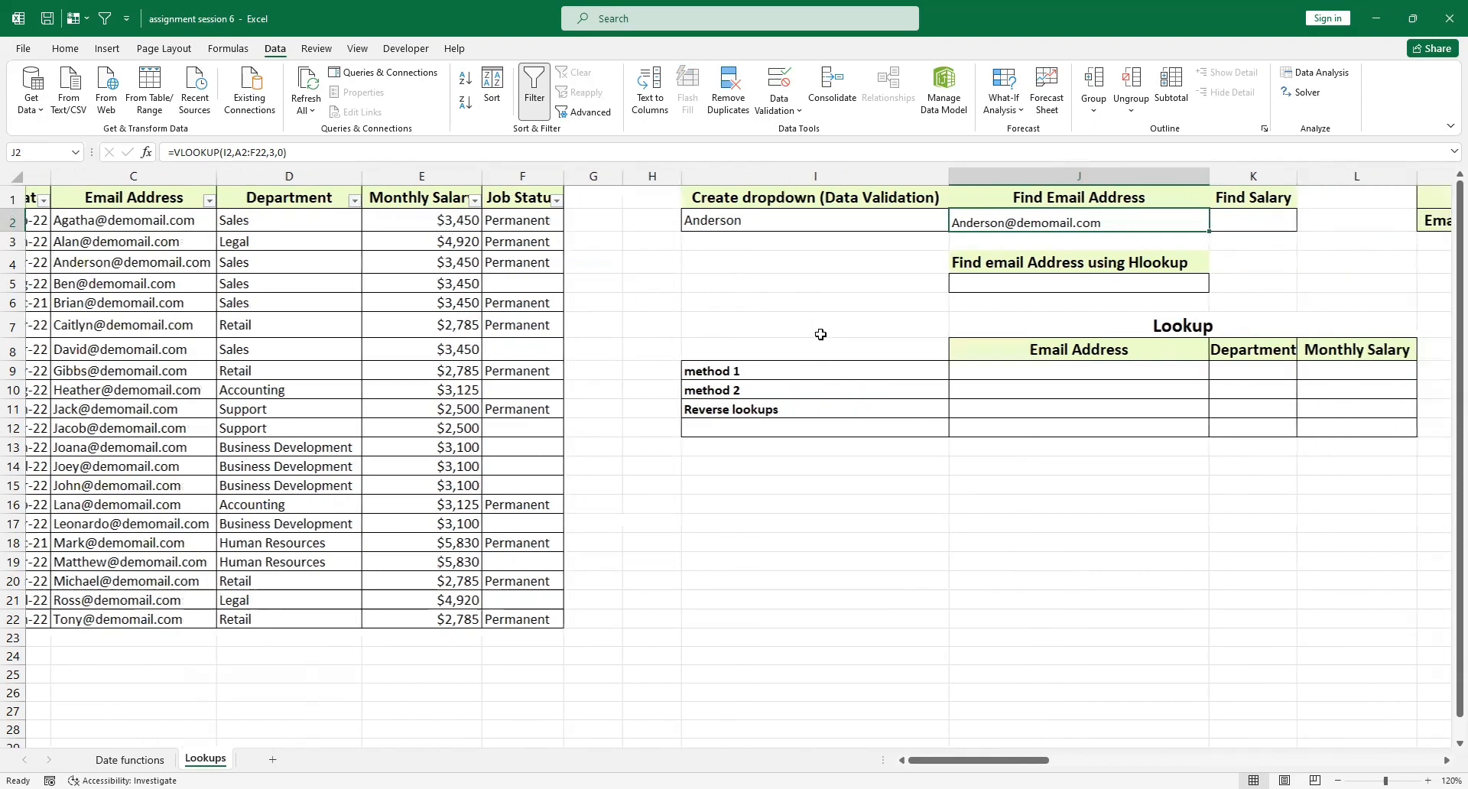
scroll(820, 335, right, 4)
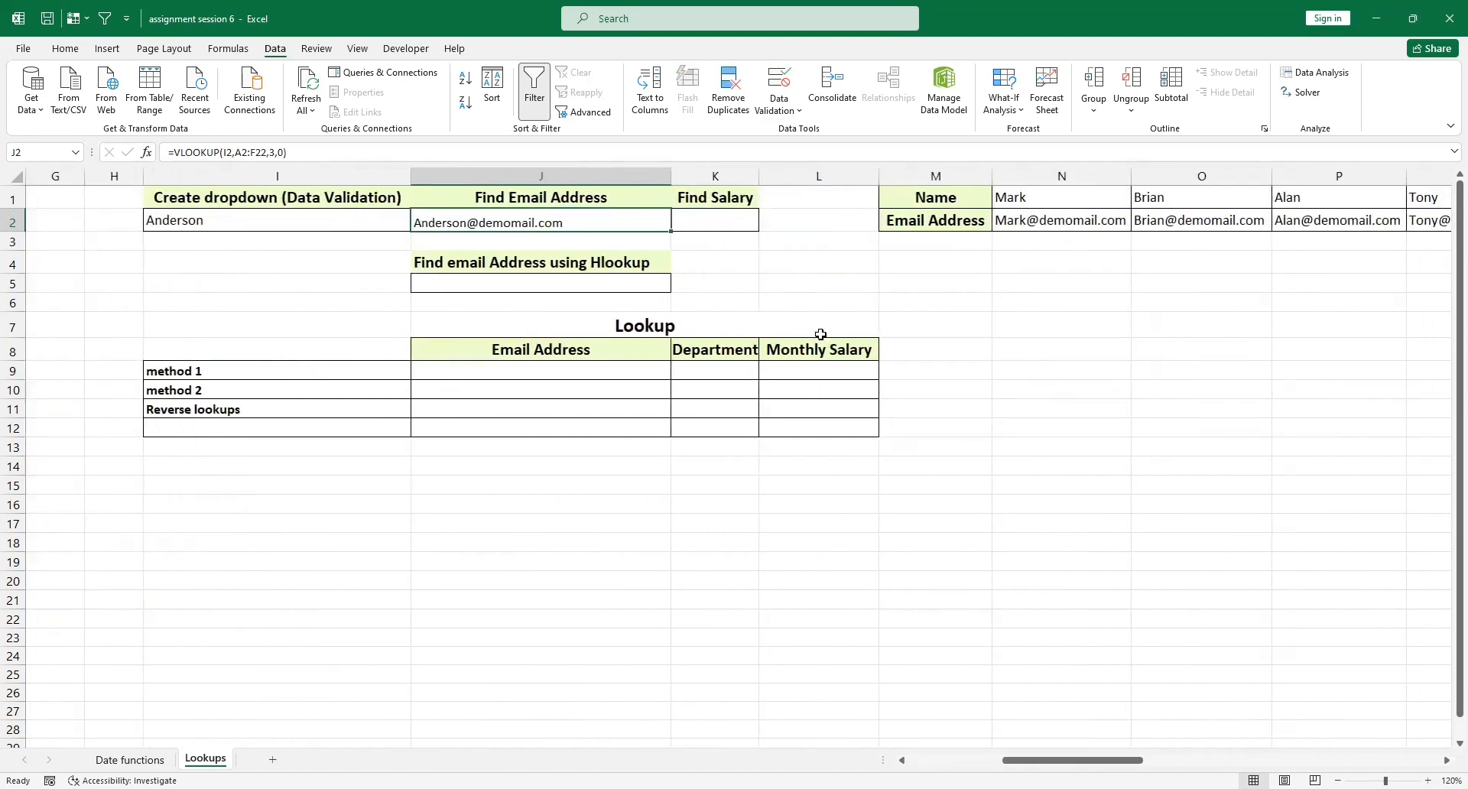
click(558, 278)
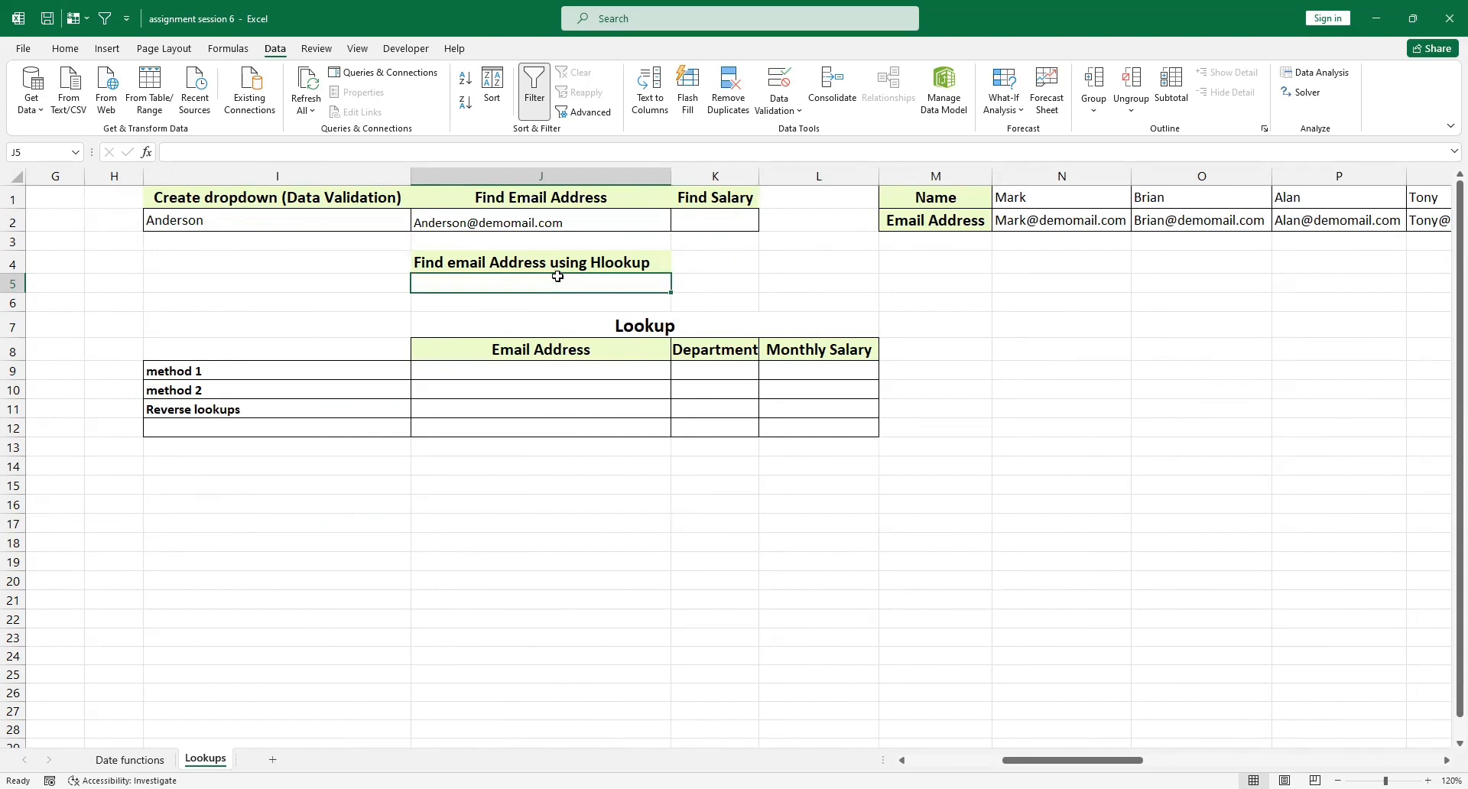
scroll(214, 348, left, 4)
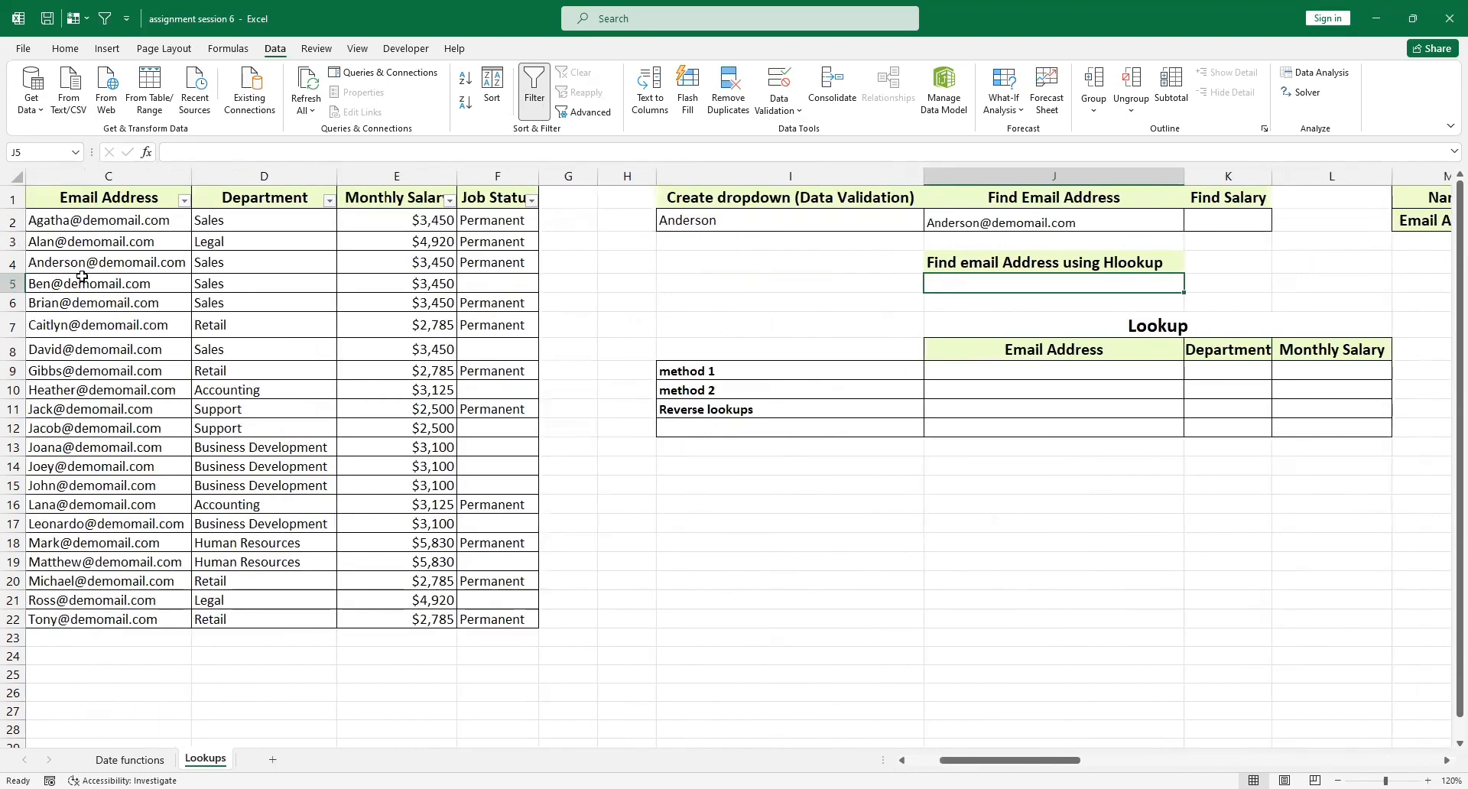
scroll(83, 278, left, 2)
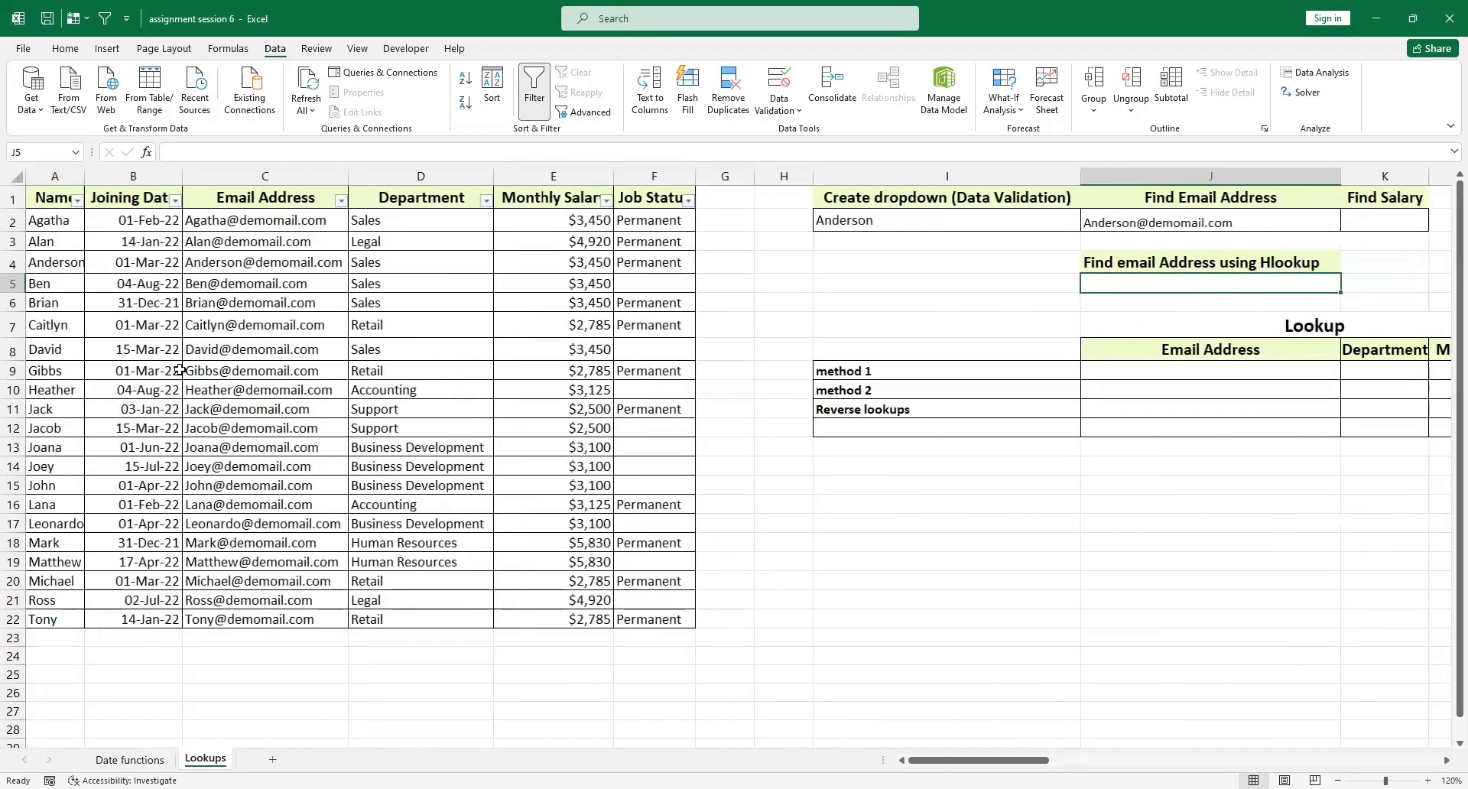
scroll(306, 415, right, 5)
scroll(306, 417, right, 1)
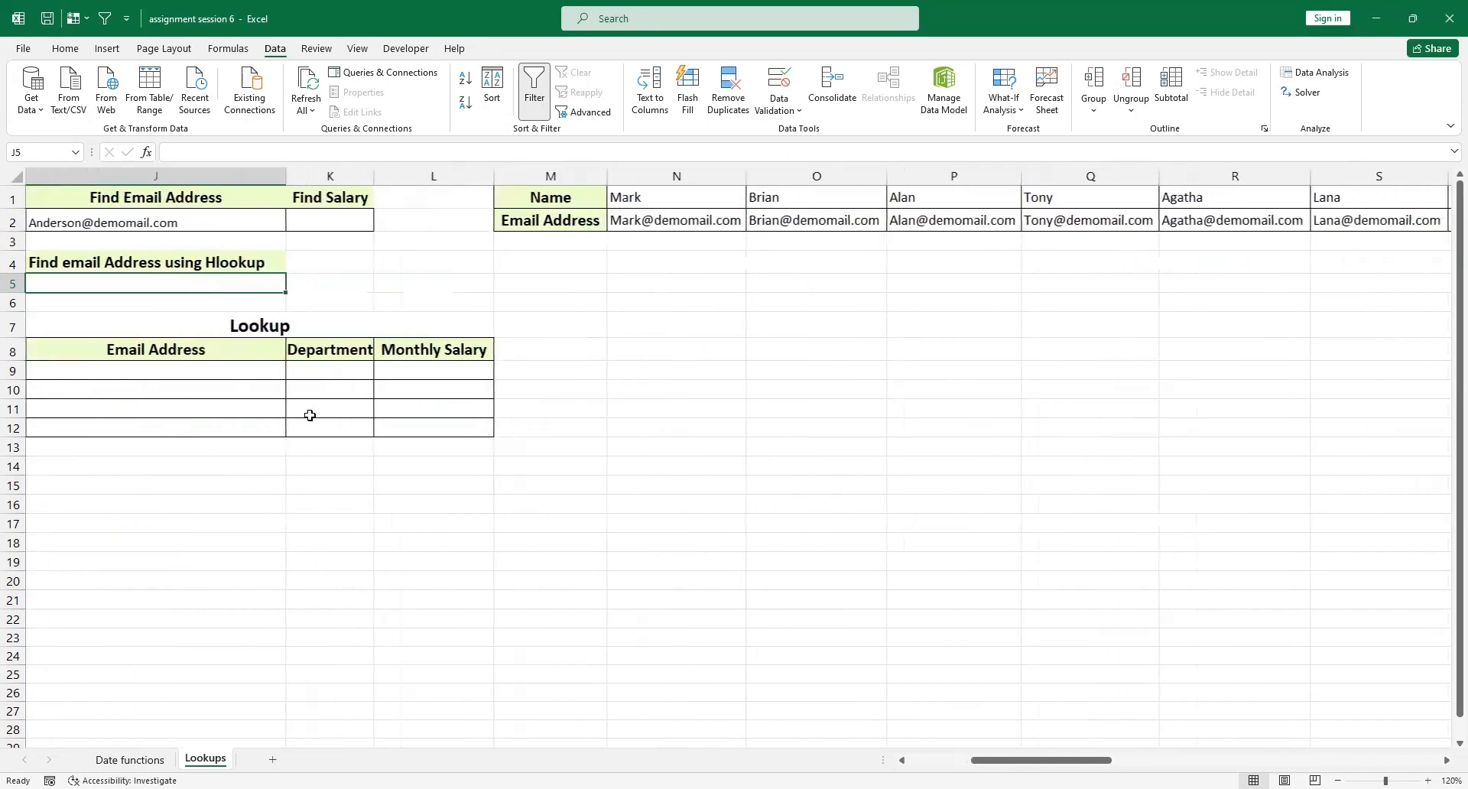
click(561, 196)
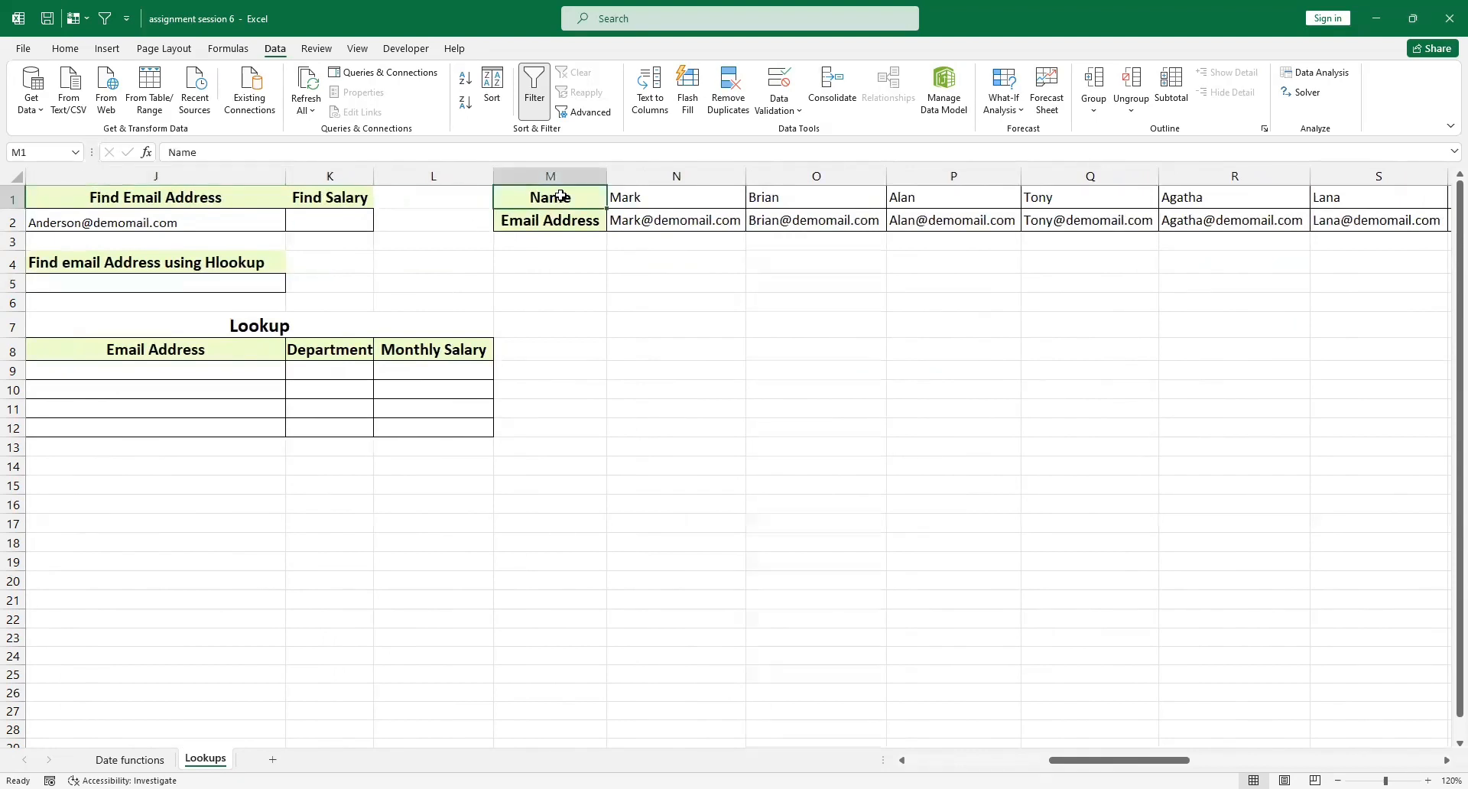
key(ctrl+Right)
key(ctrl+Left)
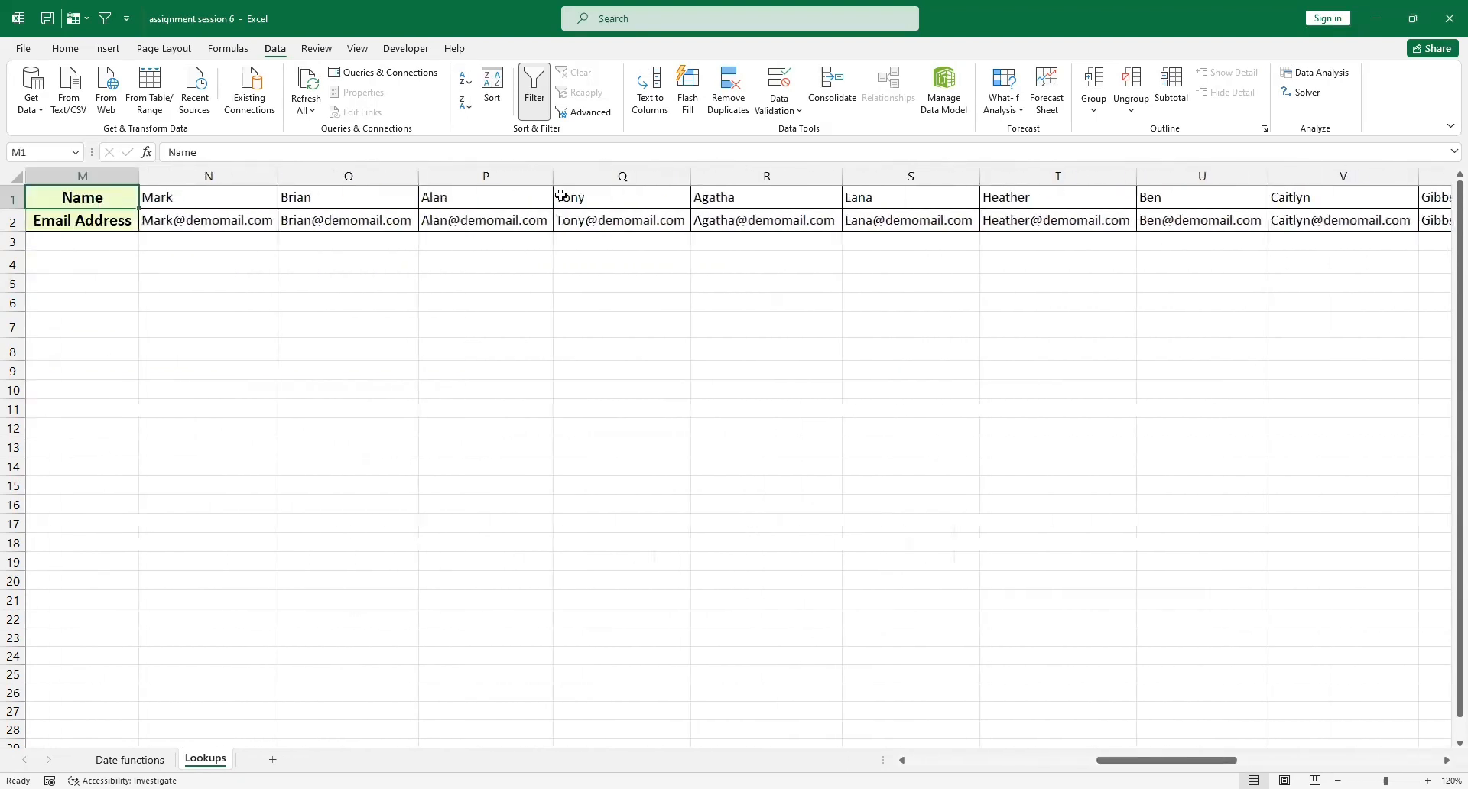
key(Left)
key(Right)
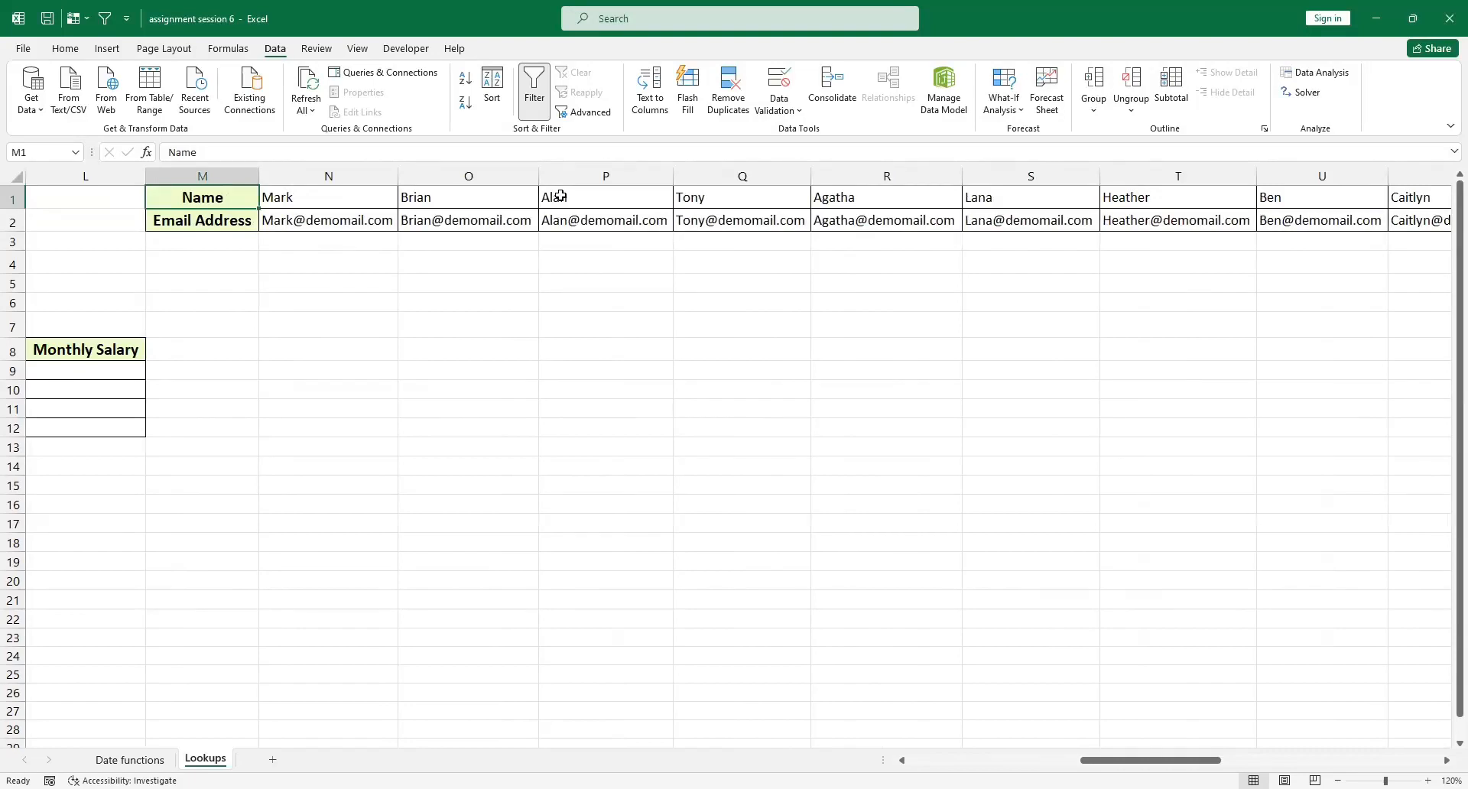
key(Down)
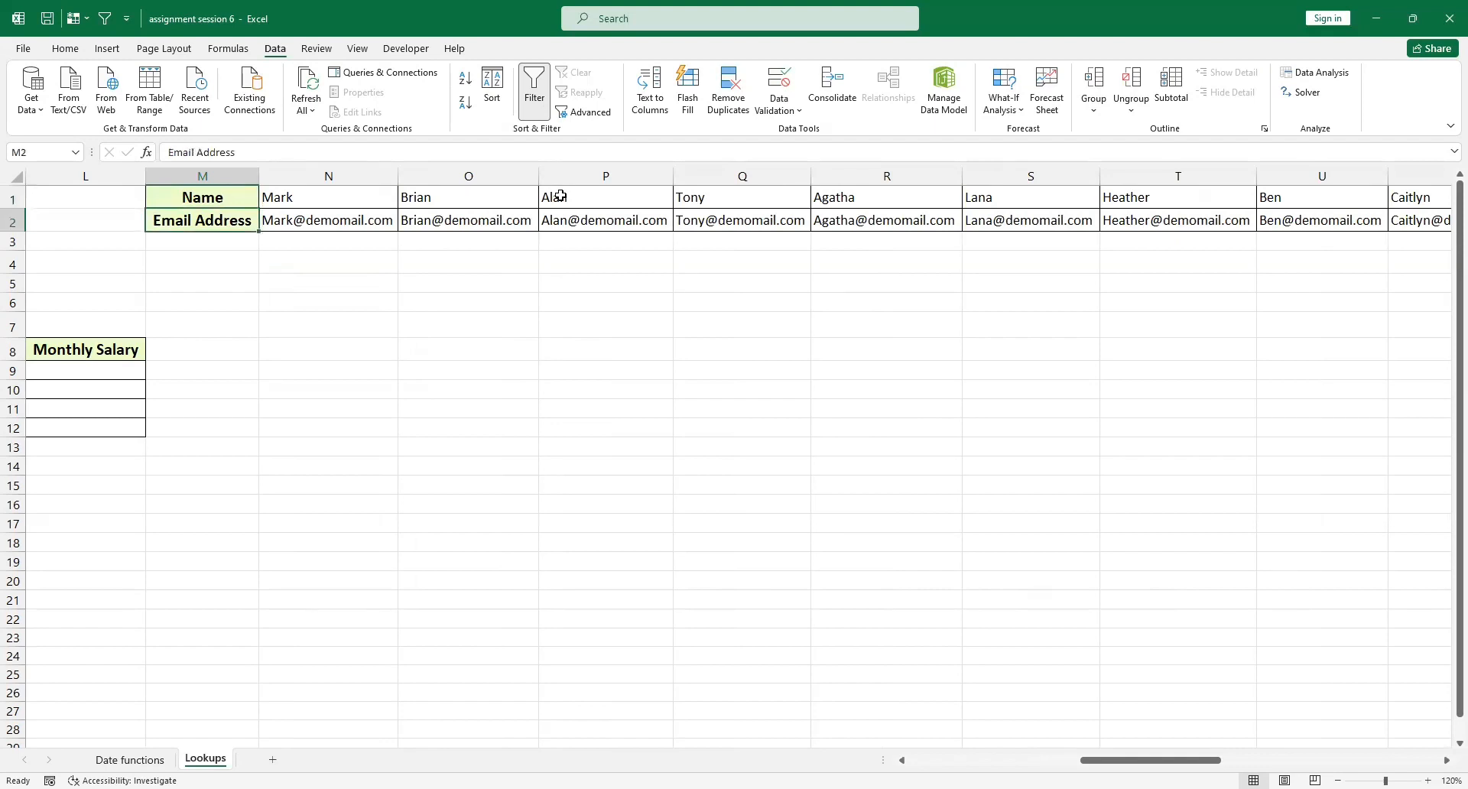
Step: Start an HLOOKUP formula in cell J5 under Find email Address using Hlookup with I2 as the lookup value
key(Left)
key(Left)
key(Left)
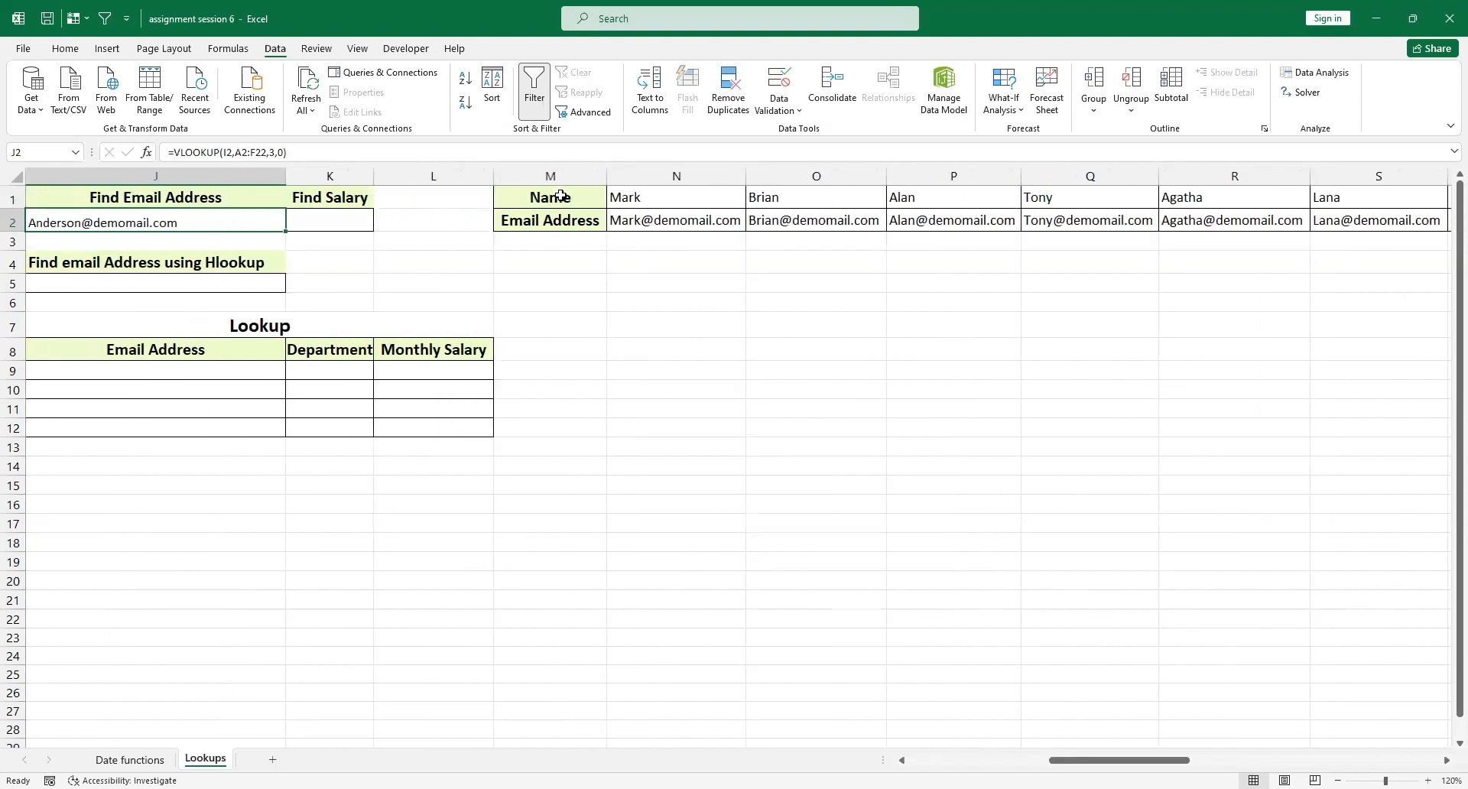
key(Down)
key(Down)
key(Down)
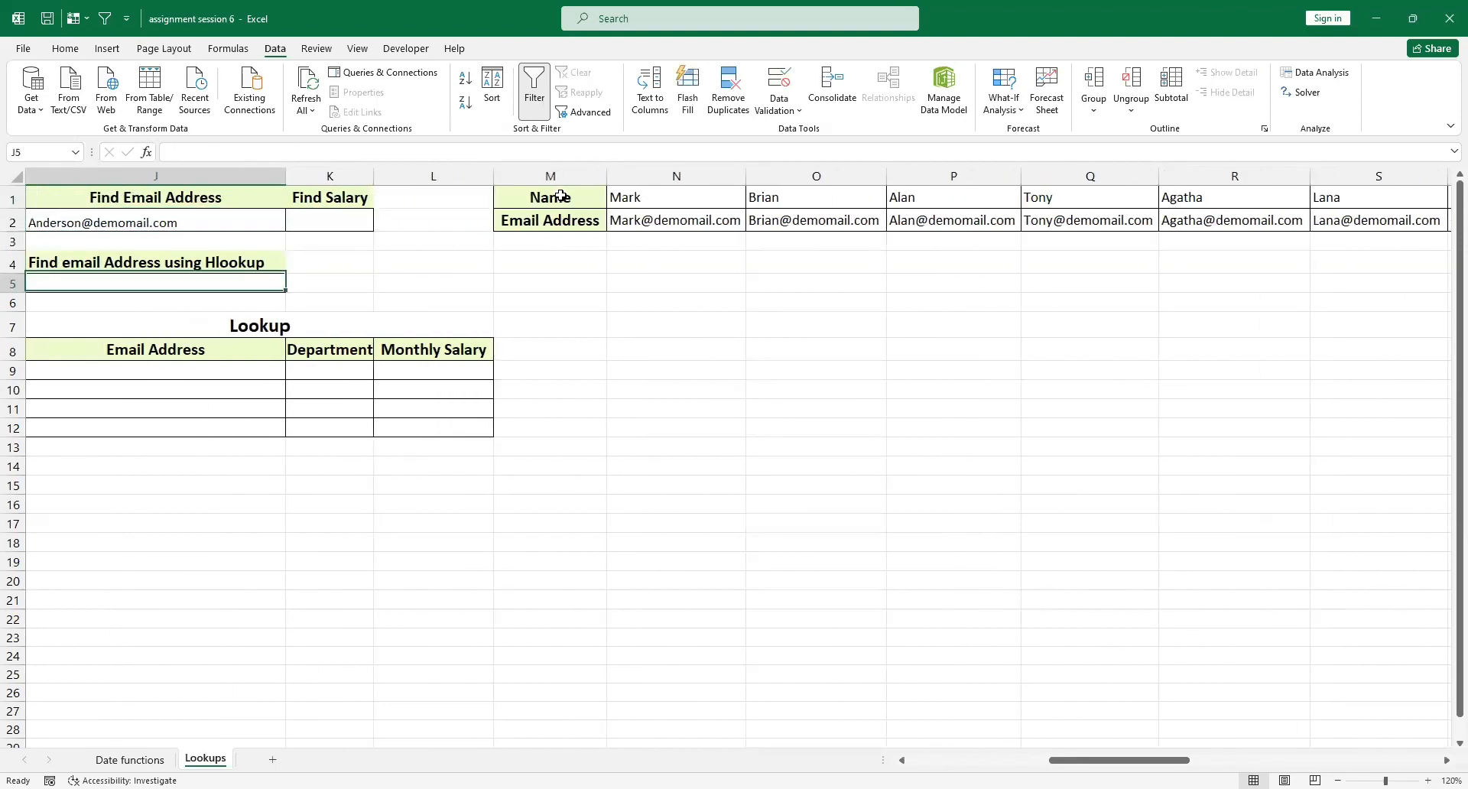
scroll(560, 196, left, 2)
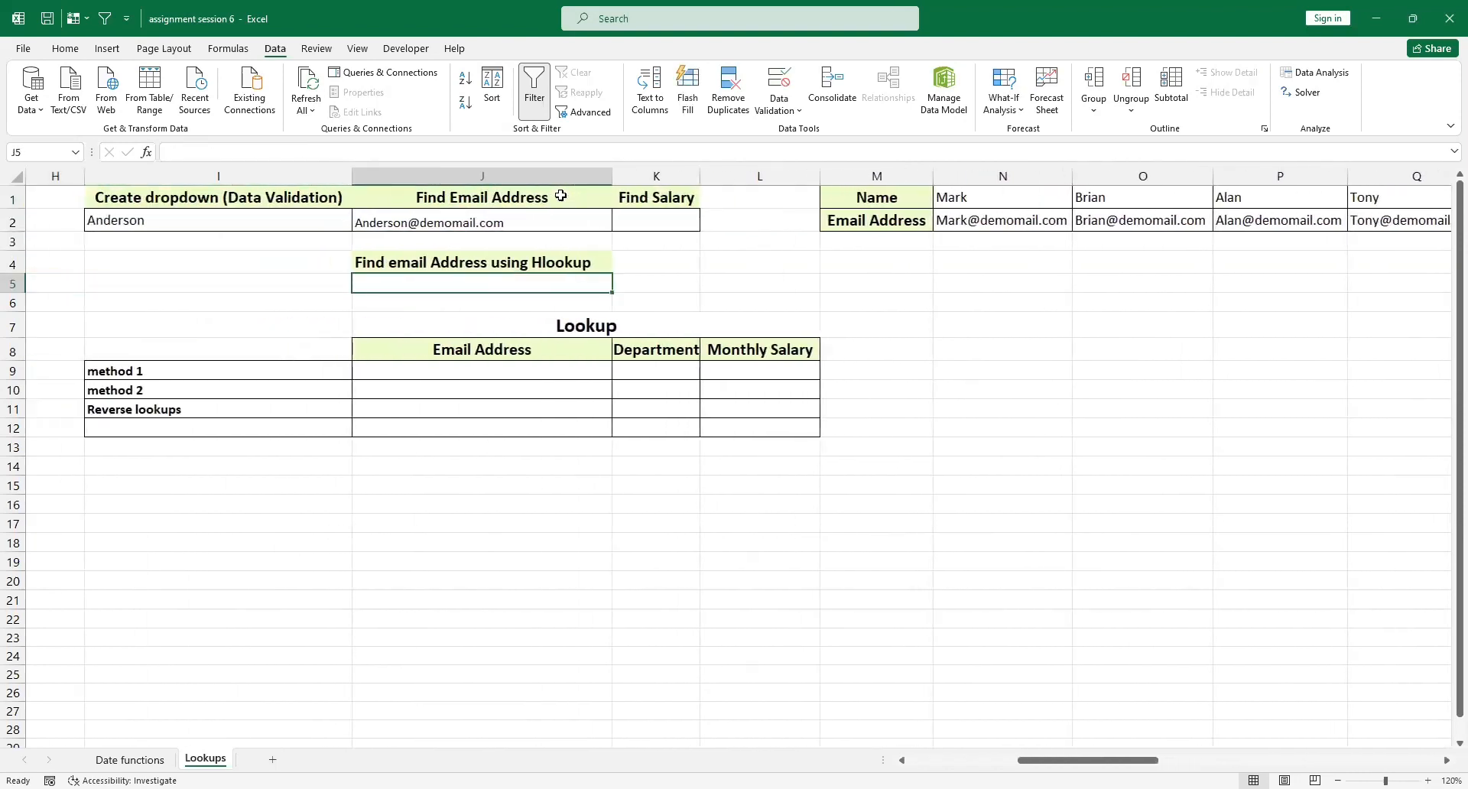
text(=)
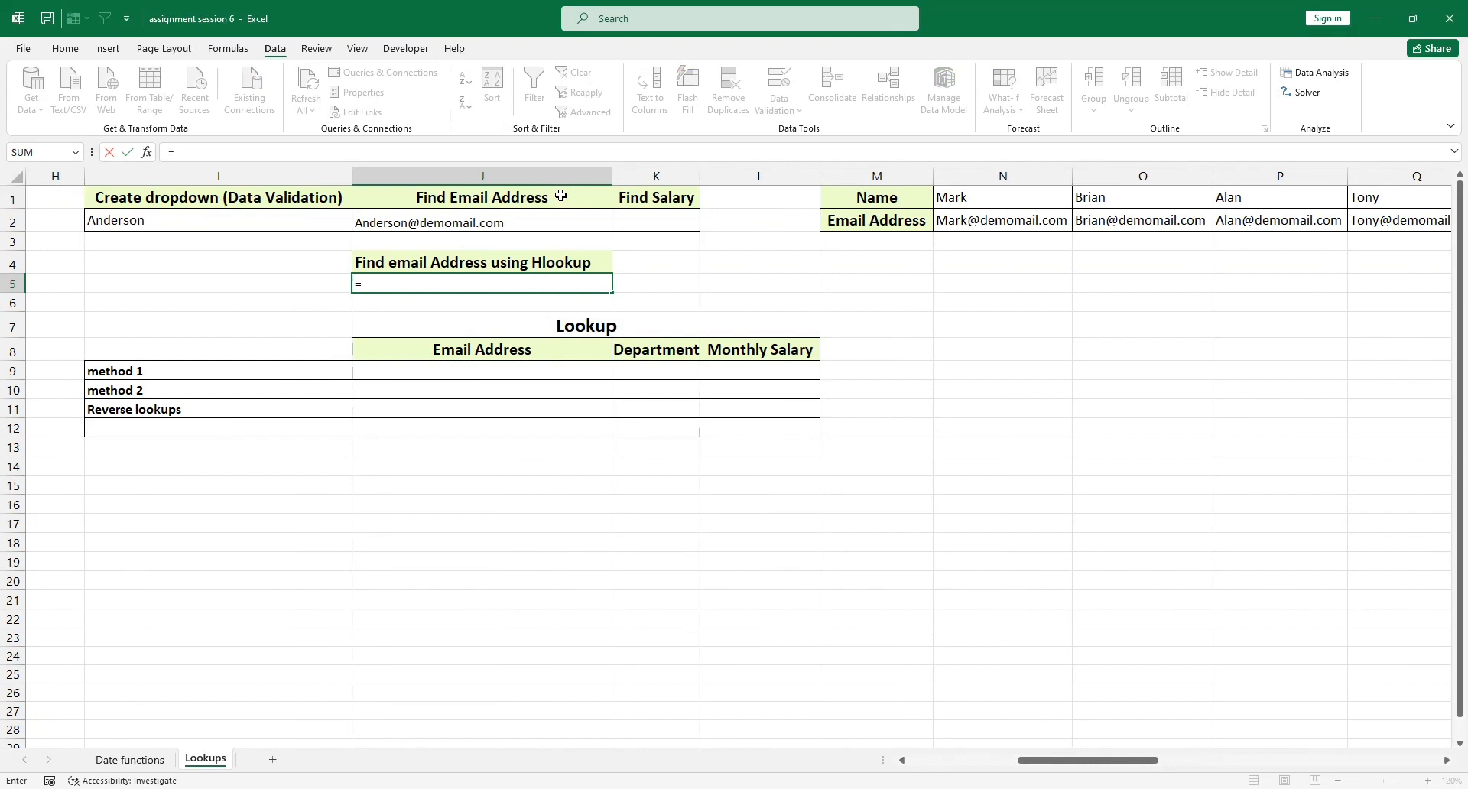
text(hloo)
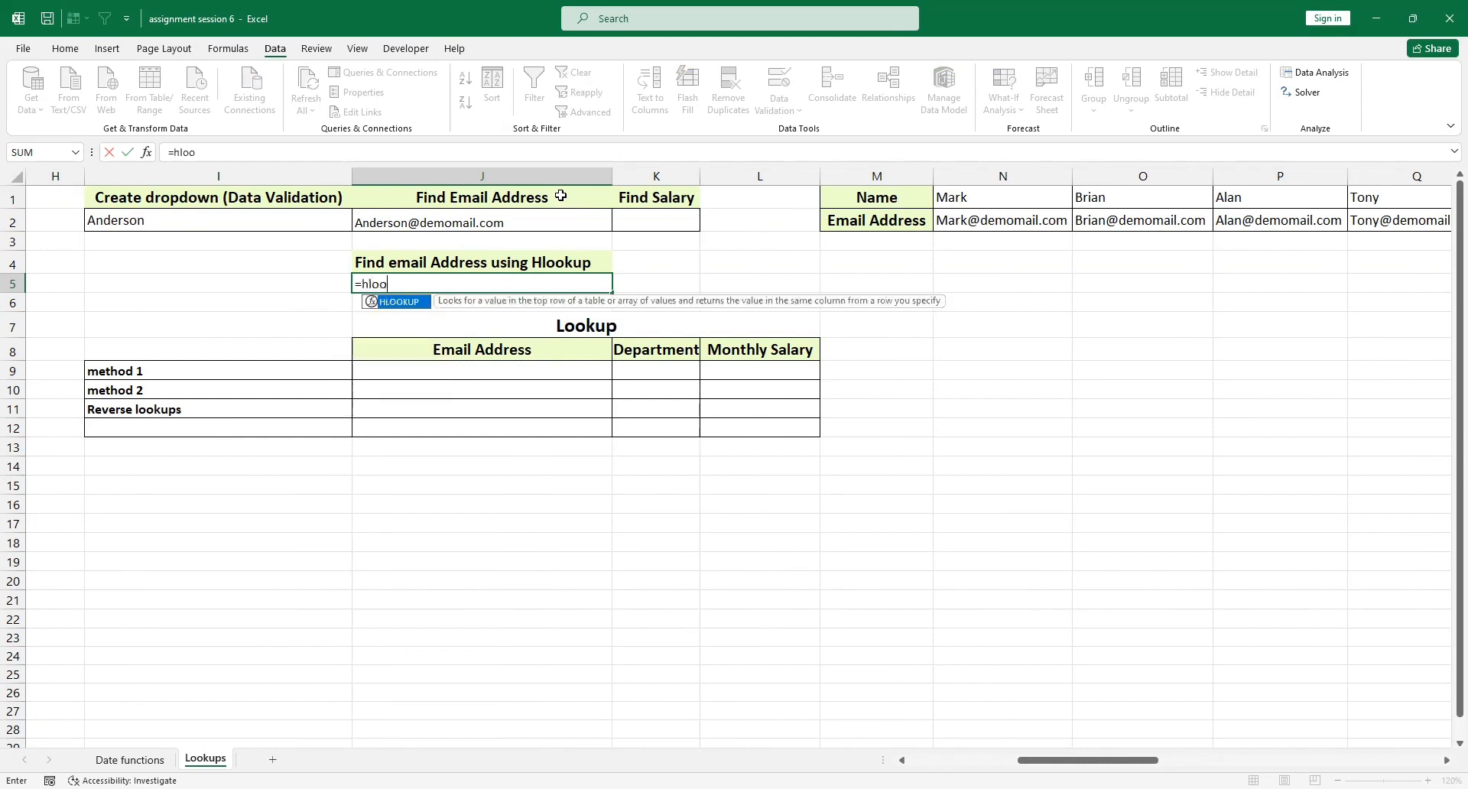
text(kiu)
key(BackSpace)
key(BackSpace)
double_click(403, 302)
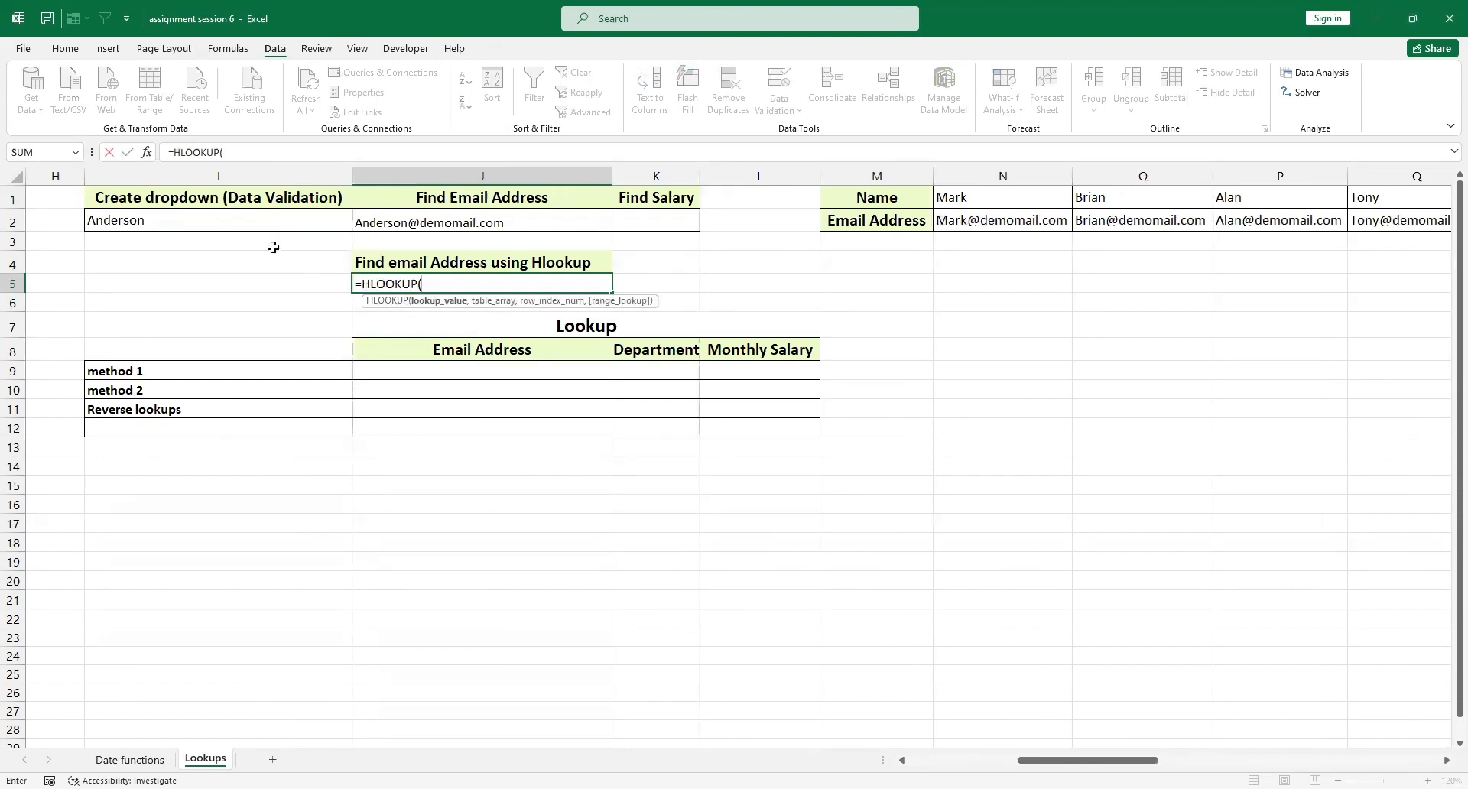
click(240, 217)
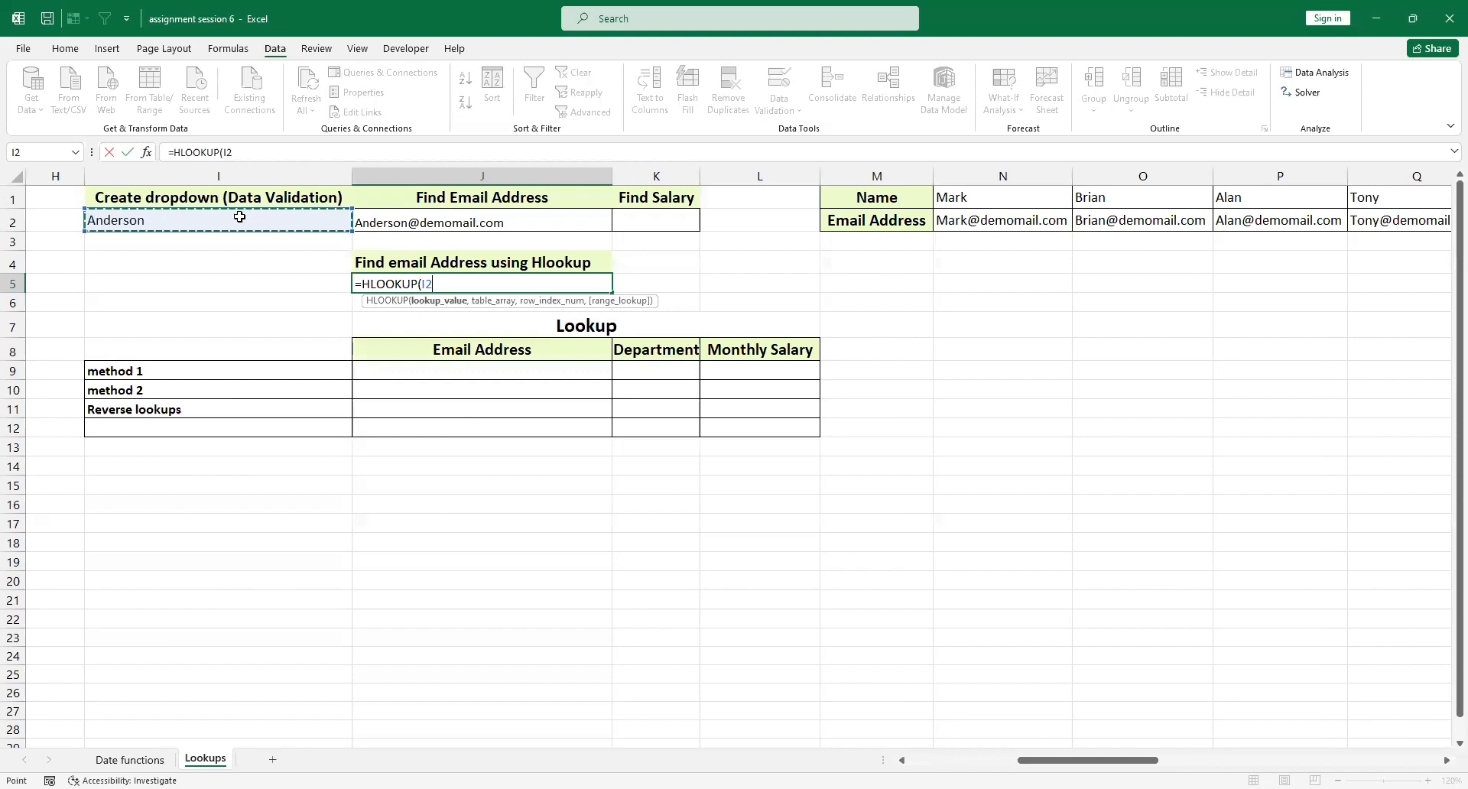
text(,)
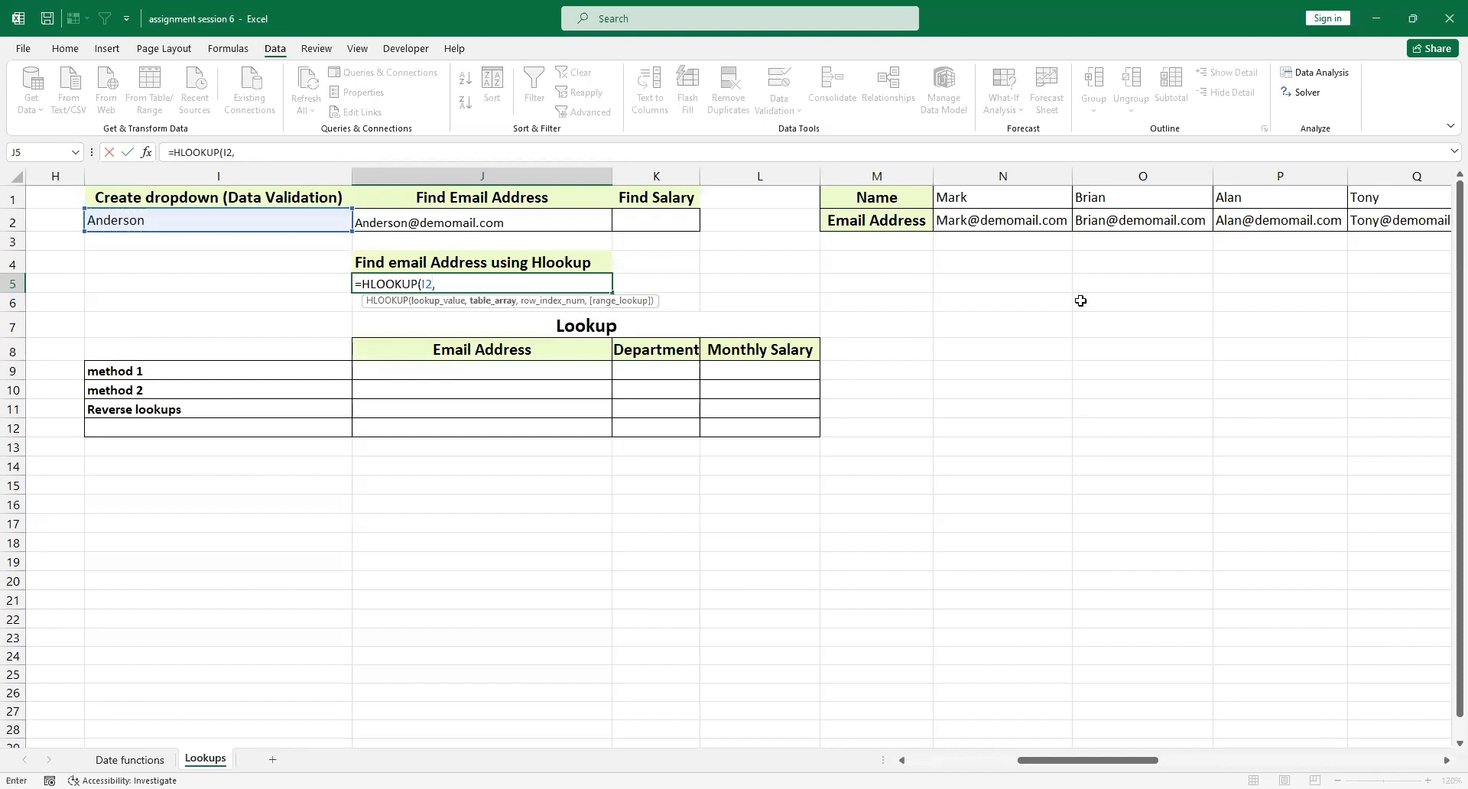
Step: Set the HLOOKUP table array to the horizontal Name and Email Address table, M1:AH2
click(879, 199)
key(Right)
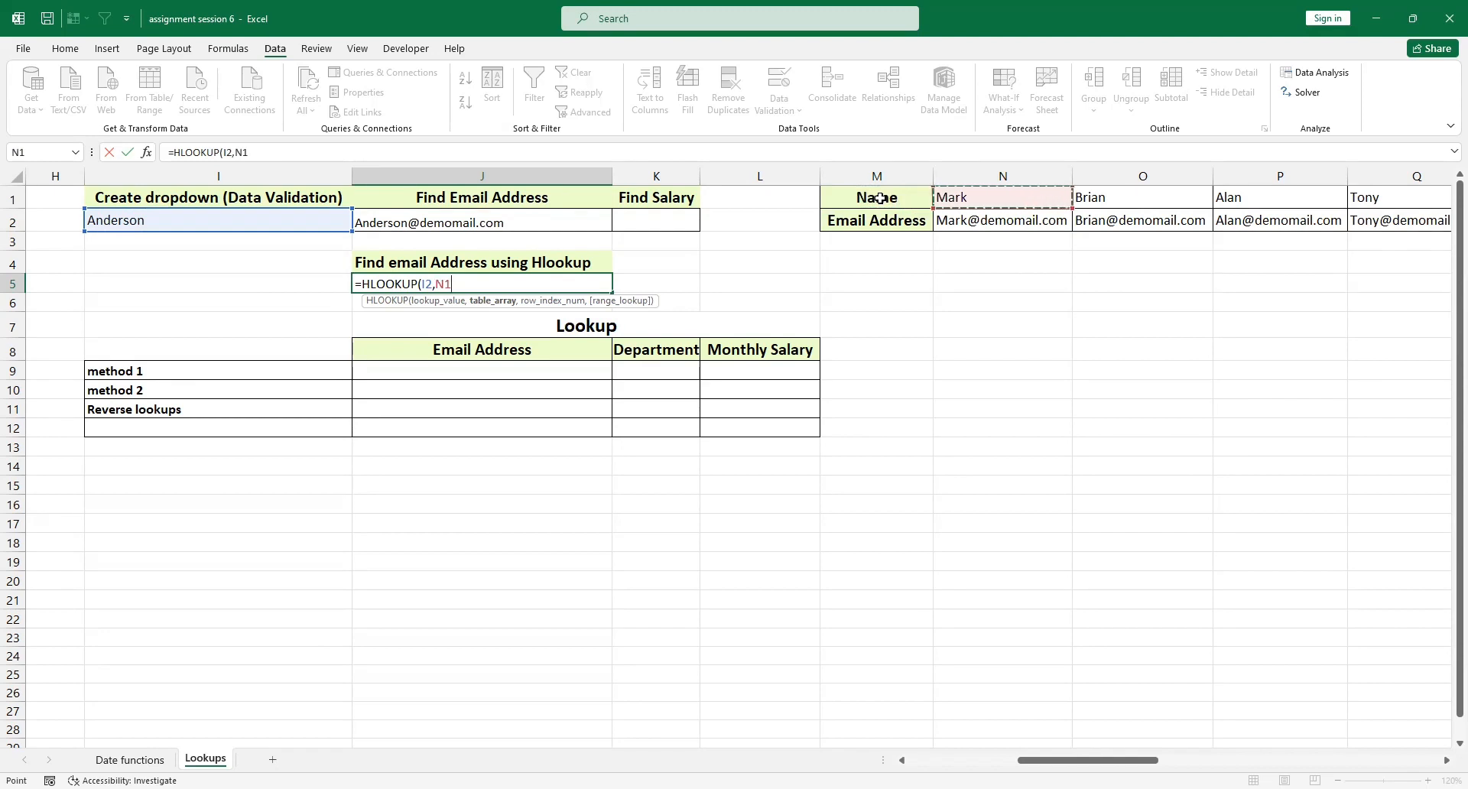
click(879, 199)
key(shift+Down)
key(ctrl+shift+Right)
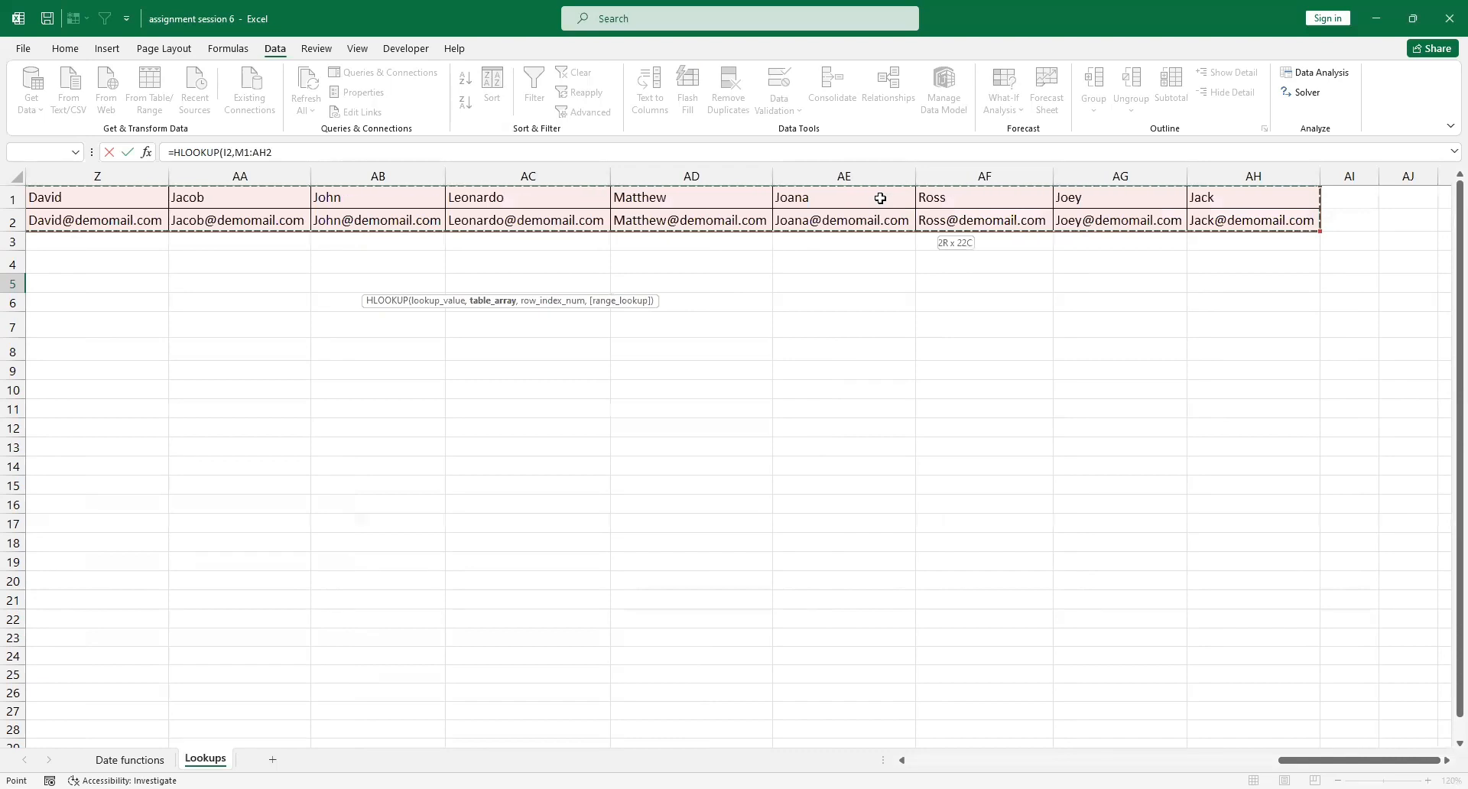
text(,)
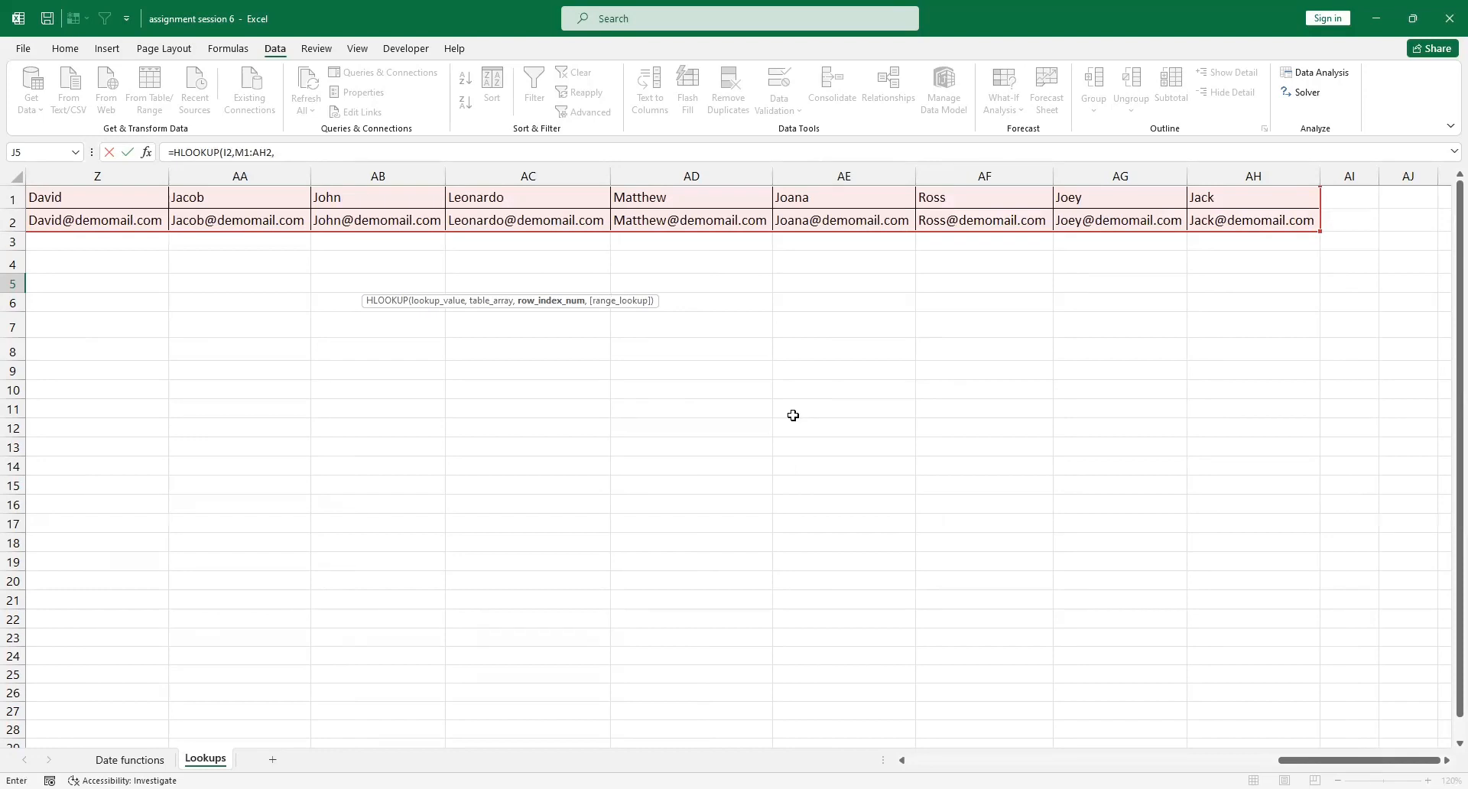
Step: Complete the HLOOKUP in J5 with row index 2 and 0 for an exact match
scroll(793, 416, left, 10)
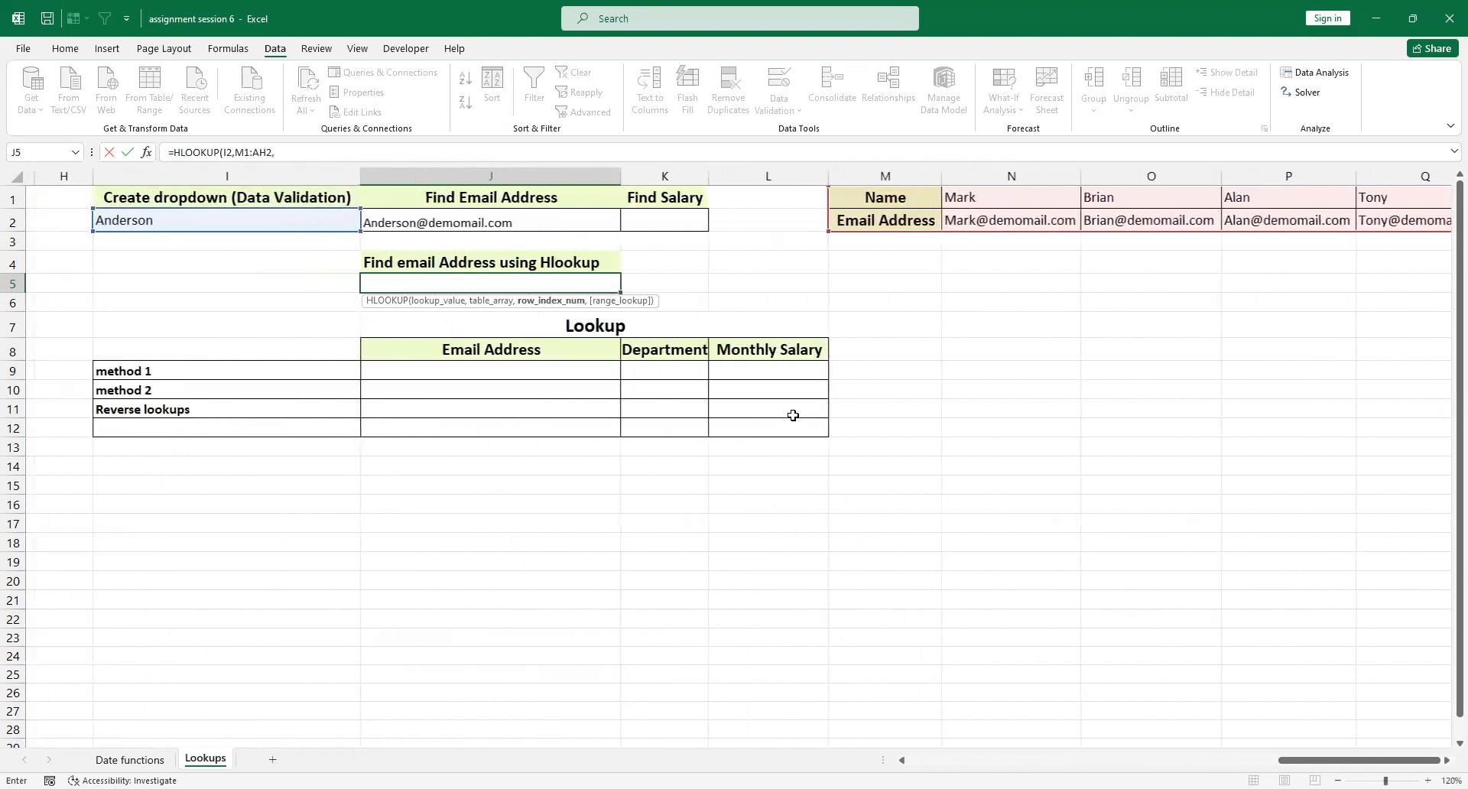
text(J)
key(BackSpace)
text(2)
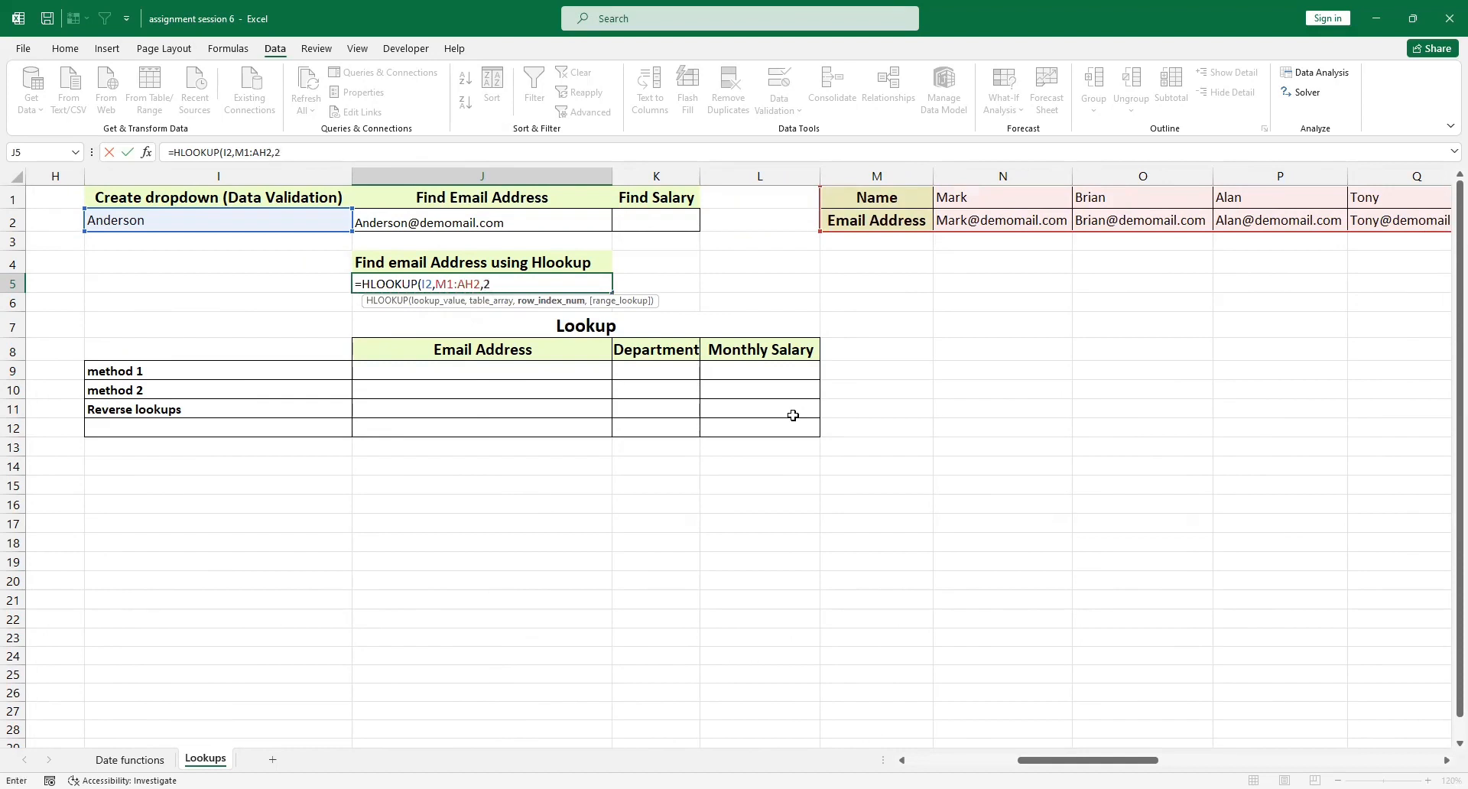
text(,0)
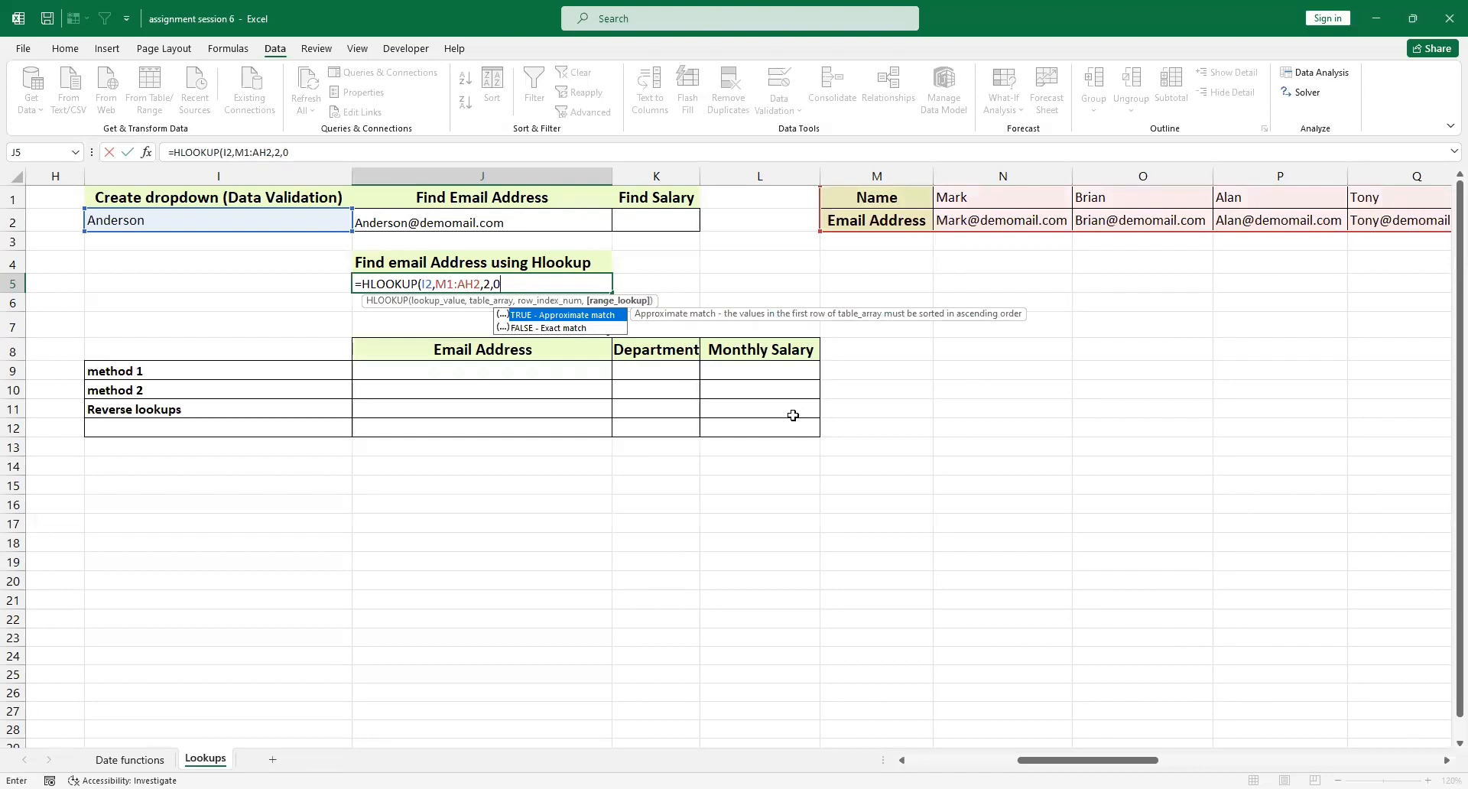
key(Return)
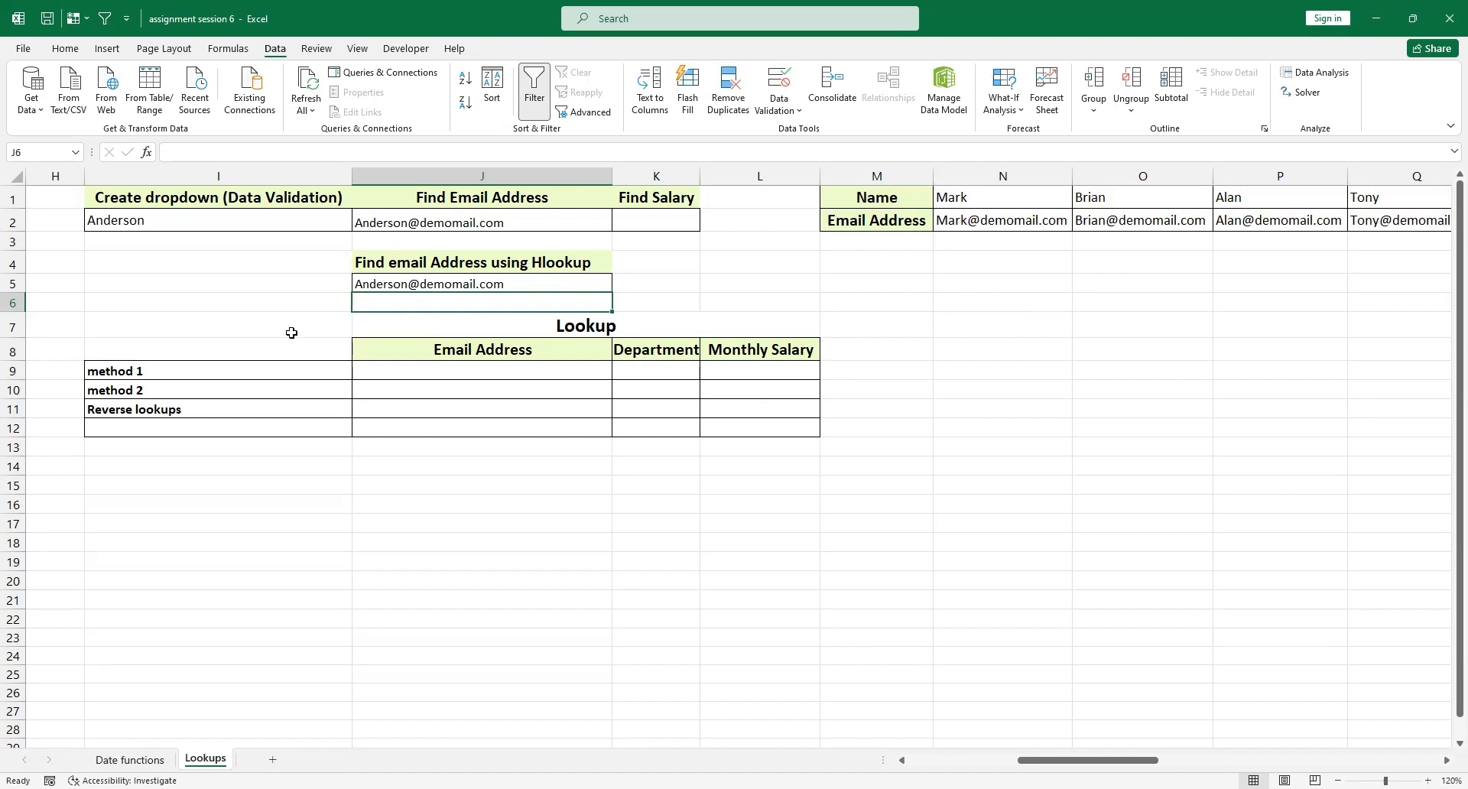
Step: Choose the employee four entries below the current one in the dropdown of cell I2
click(274, 218)
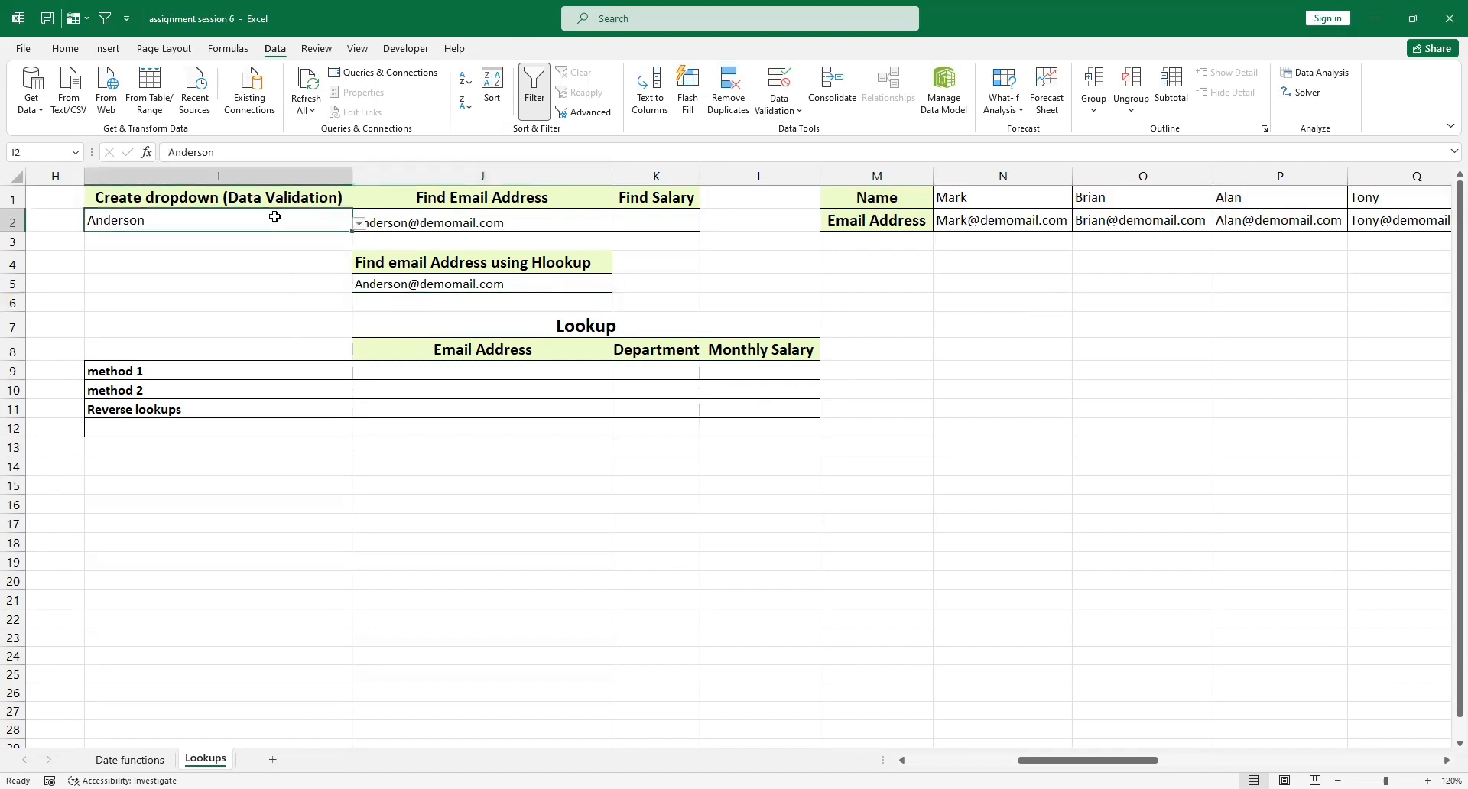
click(359, 224)
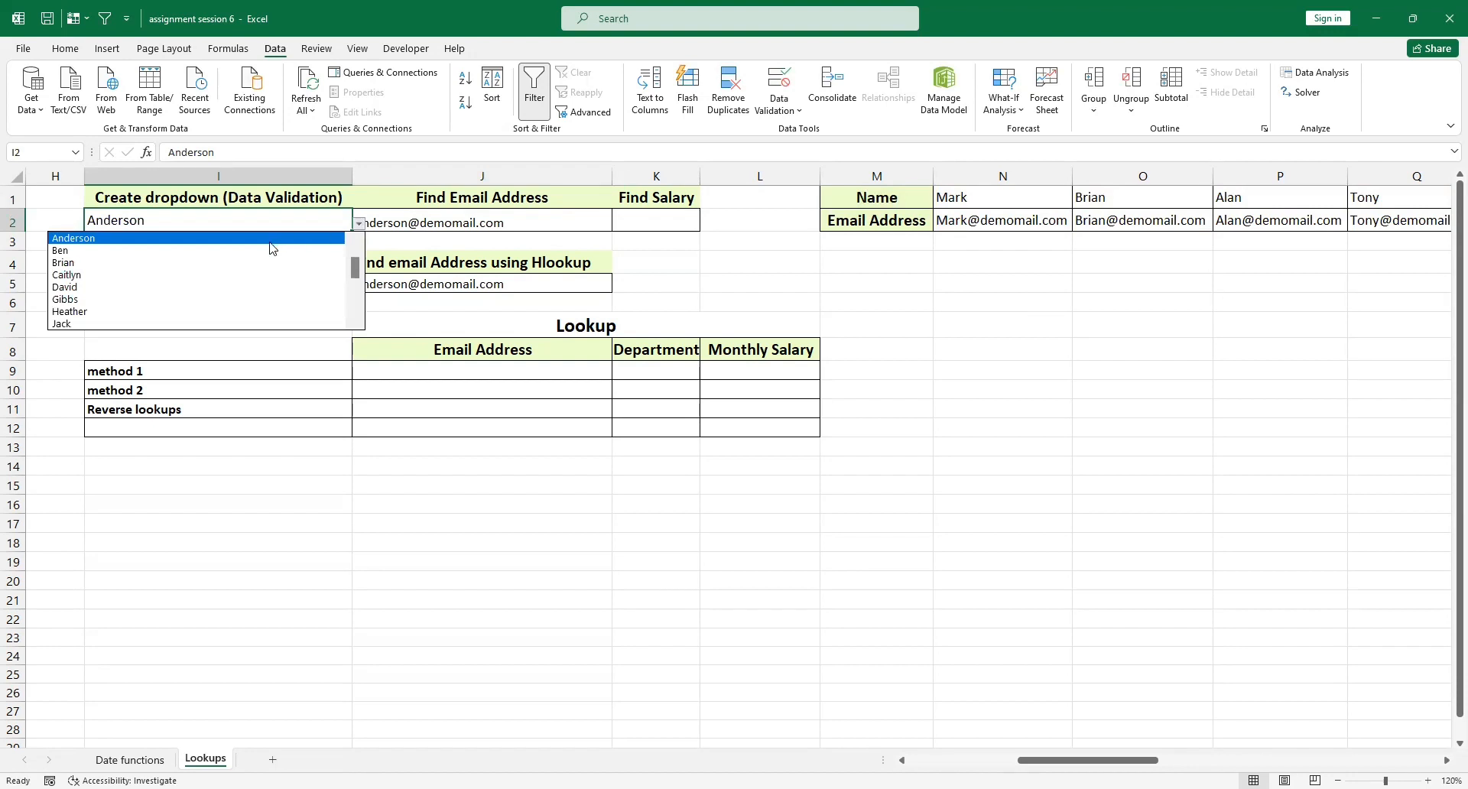
click(261, 286)
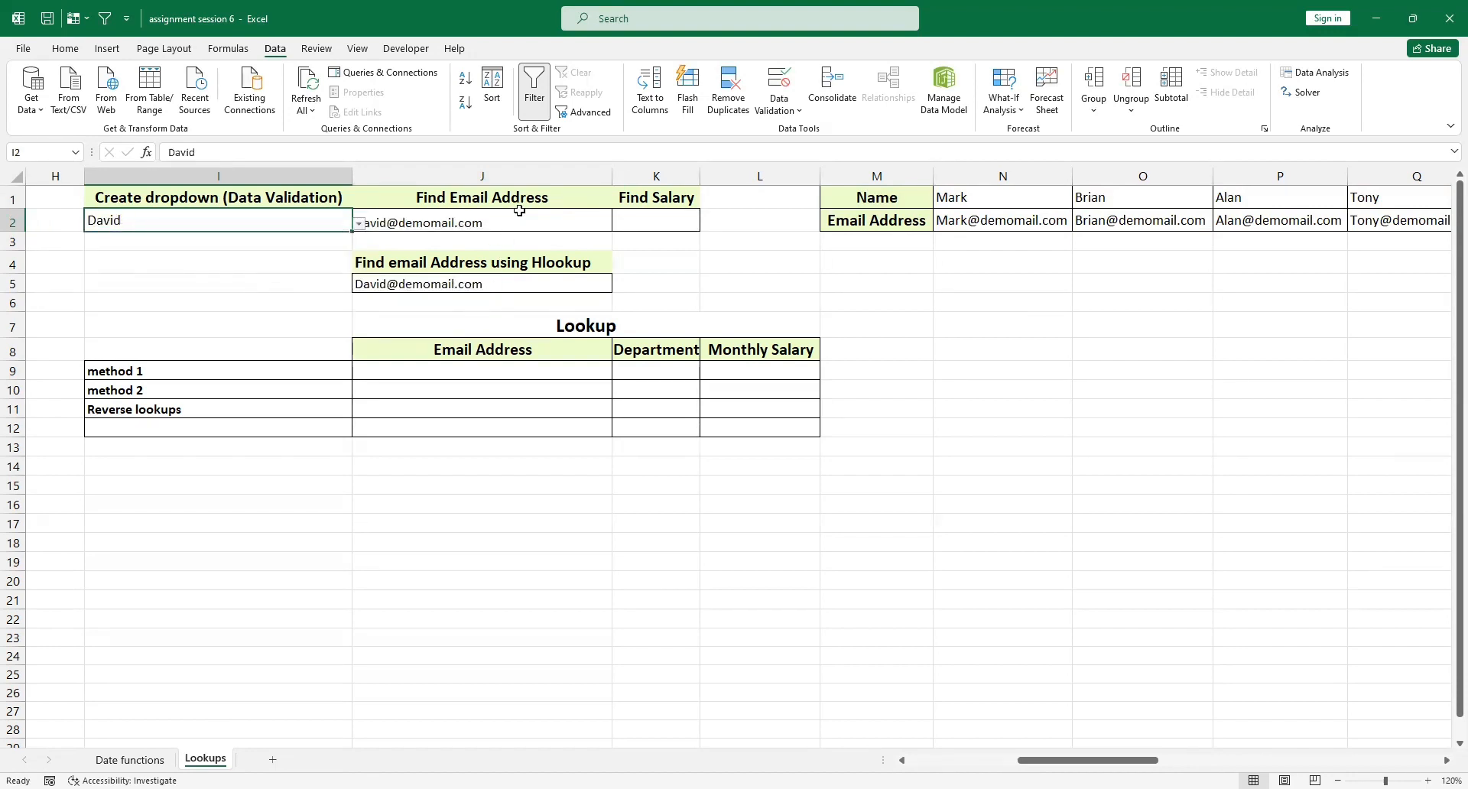